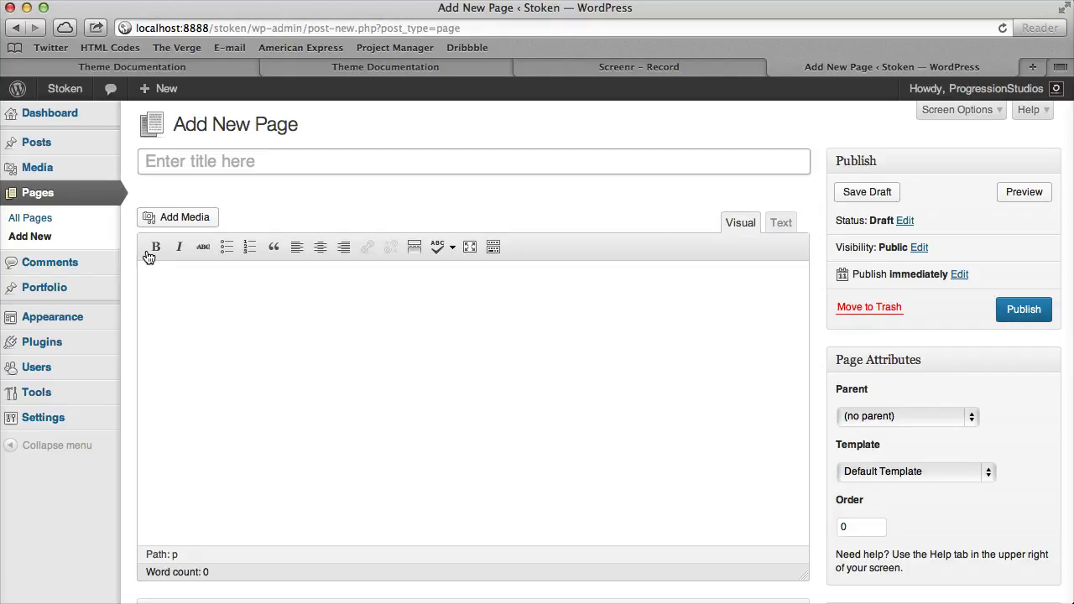
# Title the new page "Short Codes" and publish it.
pyautogui.write('SHor')
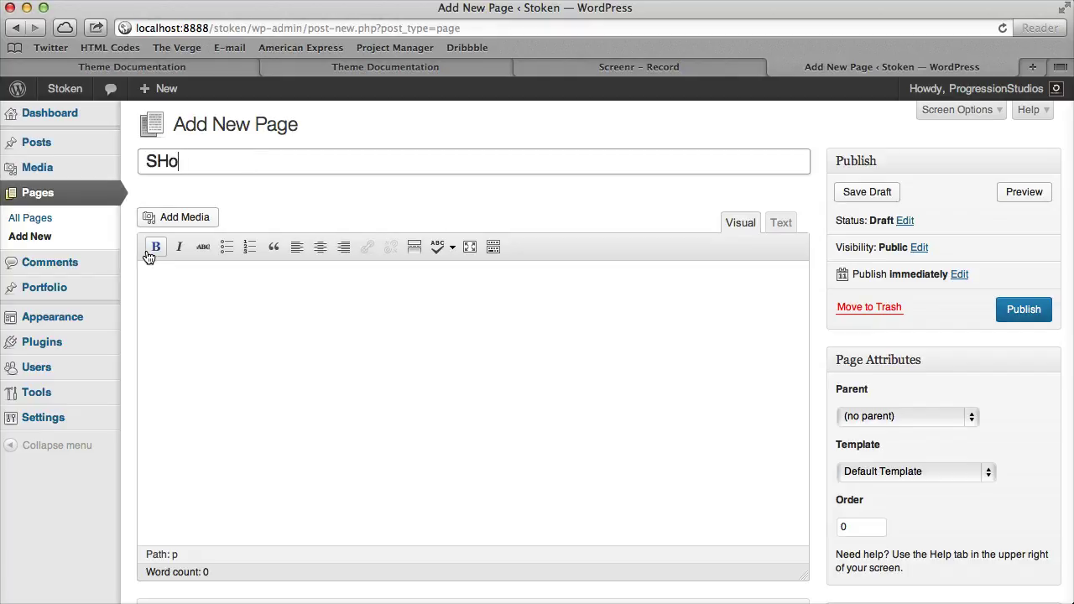
pyautogui.press('BackSpace')
pyautogui.press('BackSpace')
pyautogui.write('hort Codes')
pyautogui.click(496, 432)
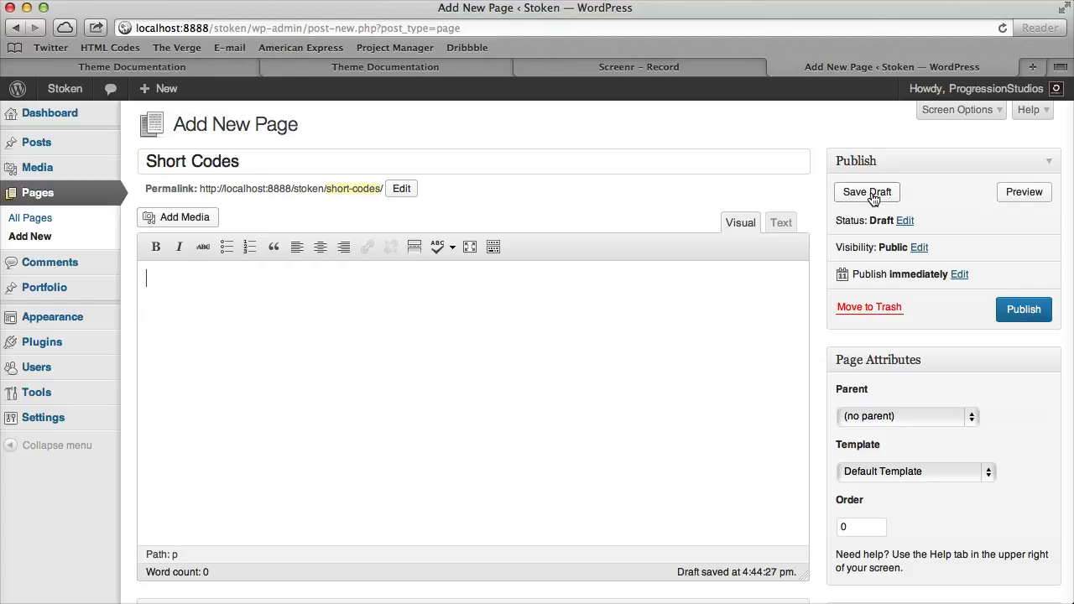
pyautogui.click(1041, 315)
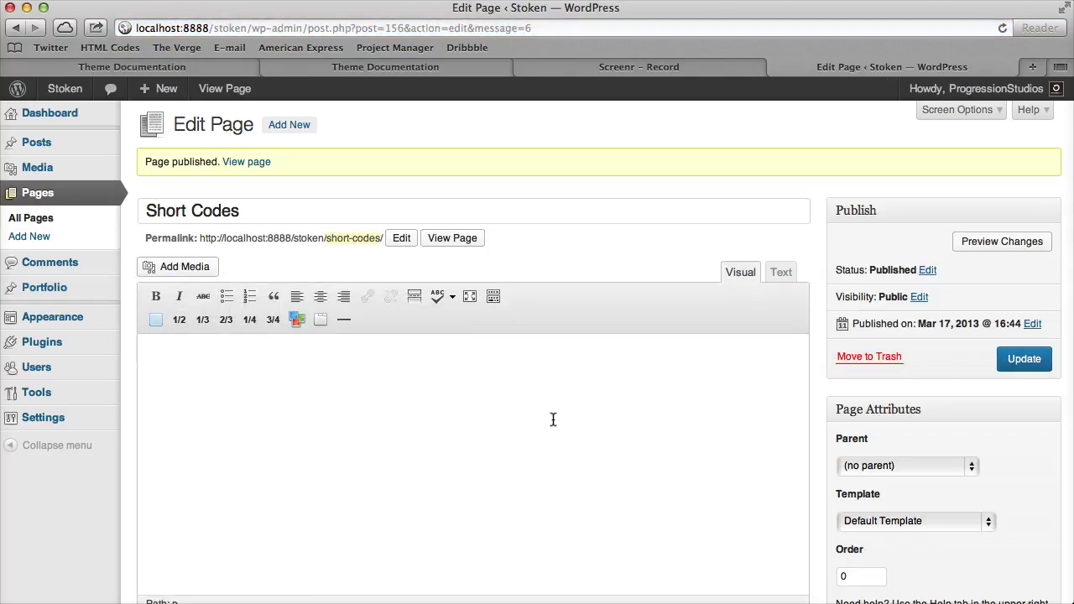
pyautogui.scroll(-5, 553, 415)
pyautogui.scroll(5, 613, 406)
pyautogui.scroll(-10, 316, 464)
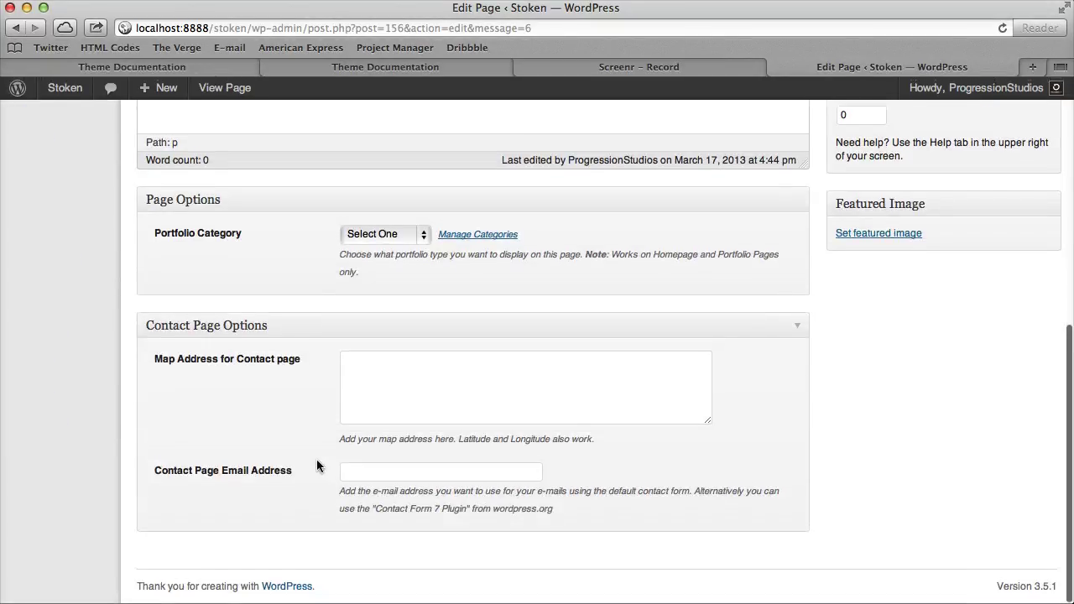
pyautogui.scroll(10, 317, 464)
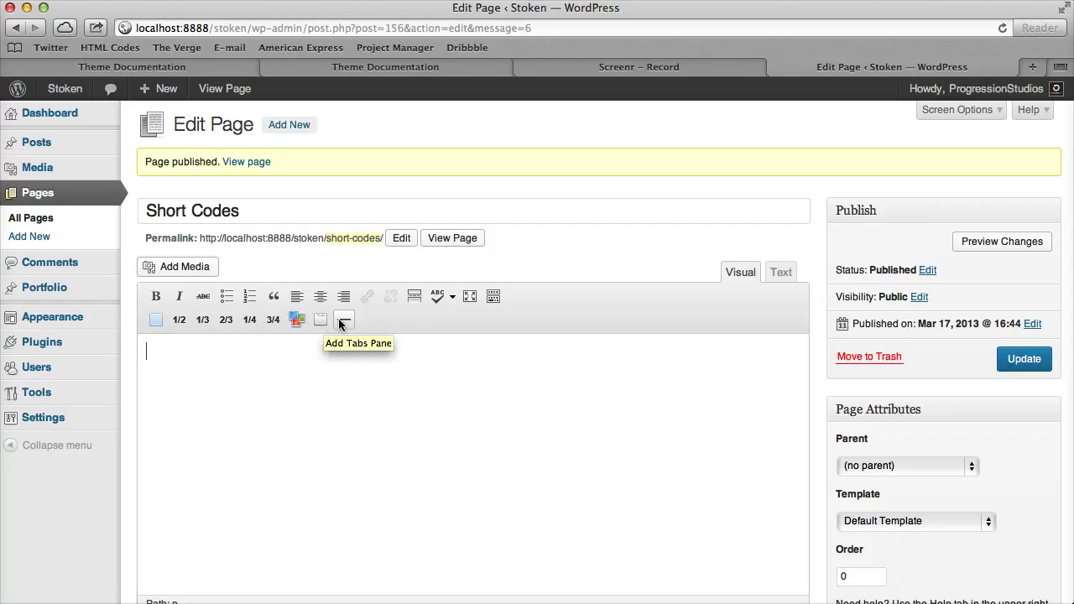
pyautogui.click(155, 323)
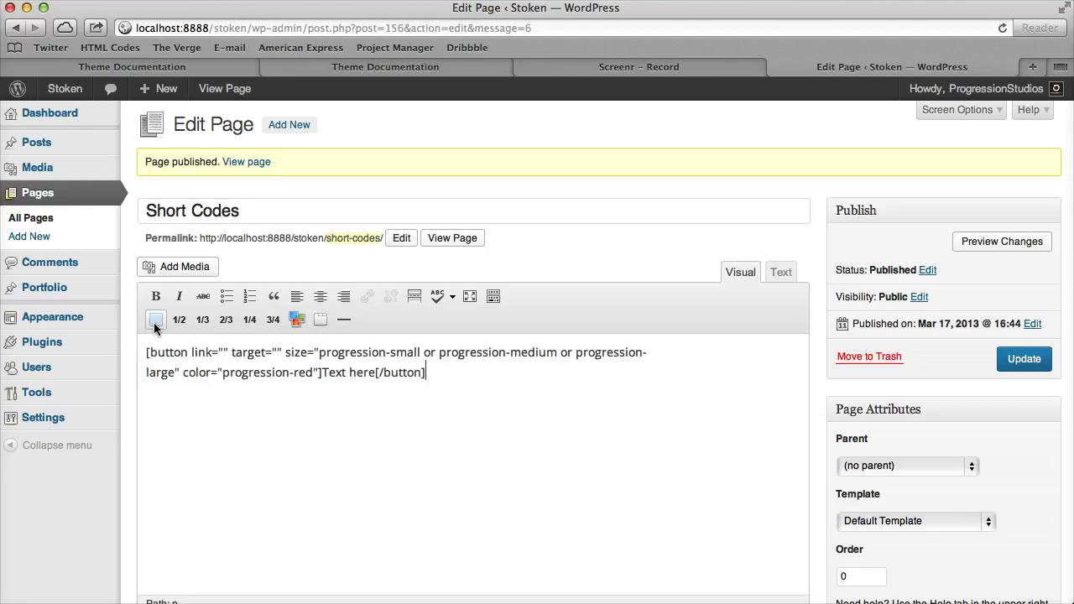
pyautogui.click(223, 352)
pyautogui.write('http:/')
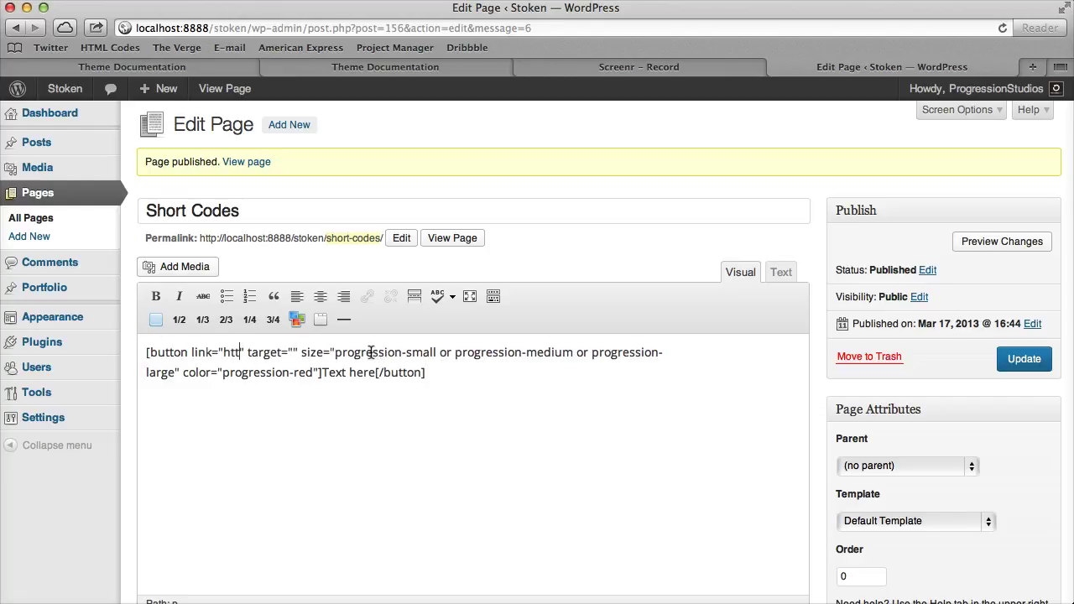
pyautogui.write('/google.com')
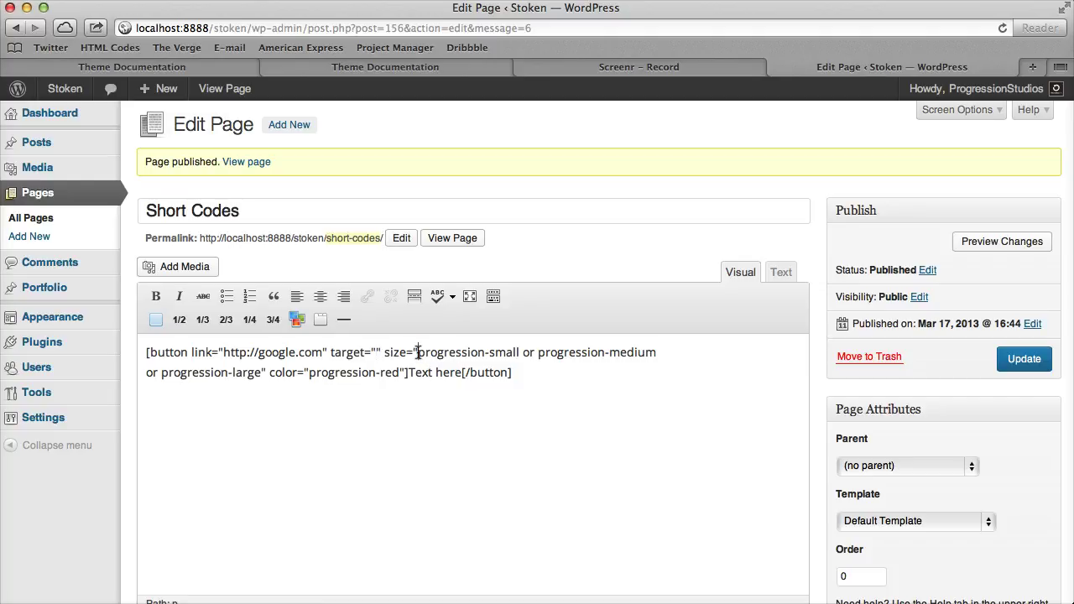
# Reduce the button short code's size options to progression-medium only.
pyautogui.moveTo(417, 352); pyautogui.dragTo(486, 353)
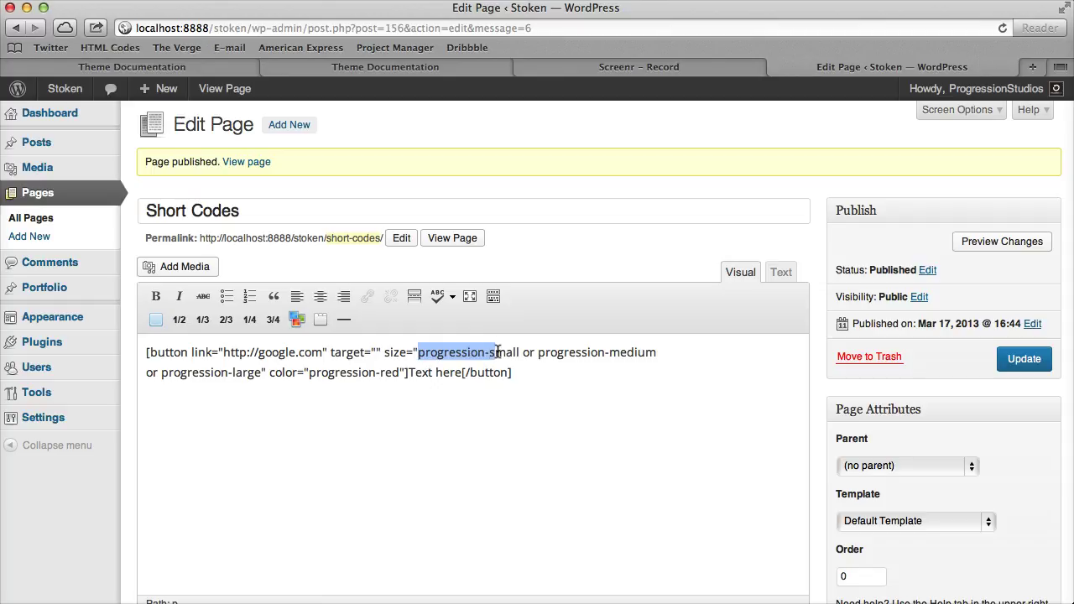
pyautogui.moveTo(500, 353); pyautogui.dragTo(654, 352)
pyautogui.press('BackSpace')
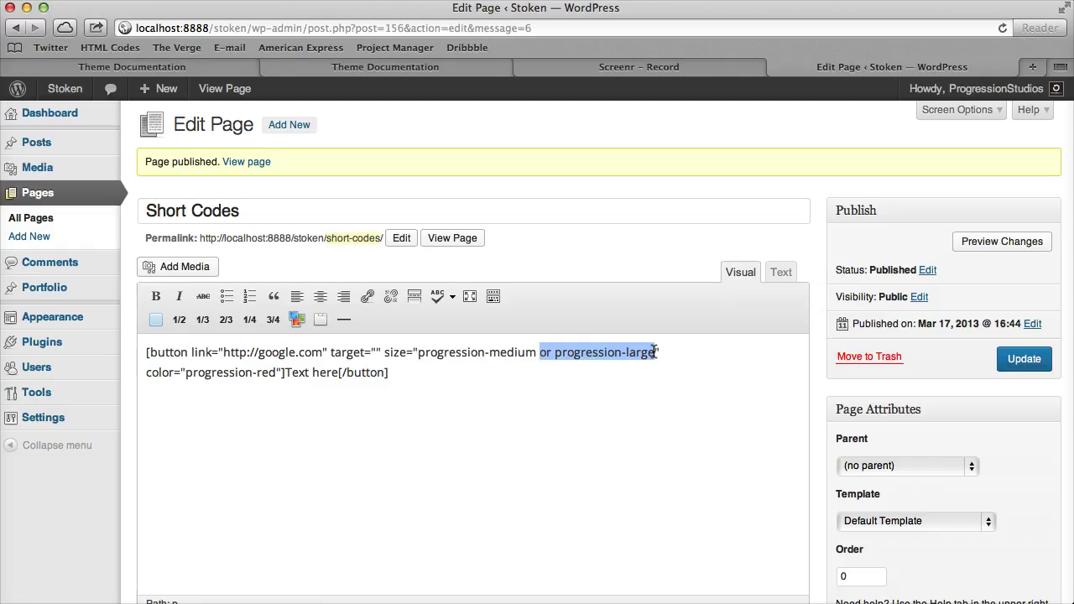
pyautogui.press('BackSpace')
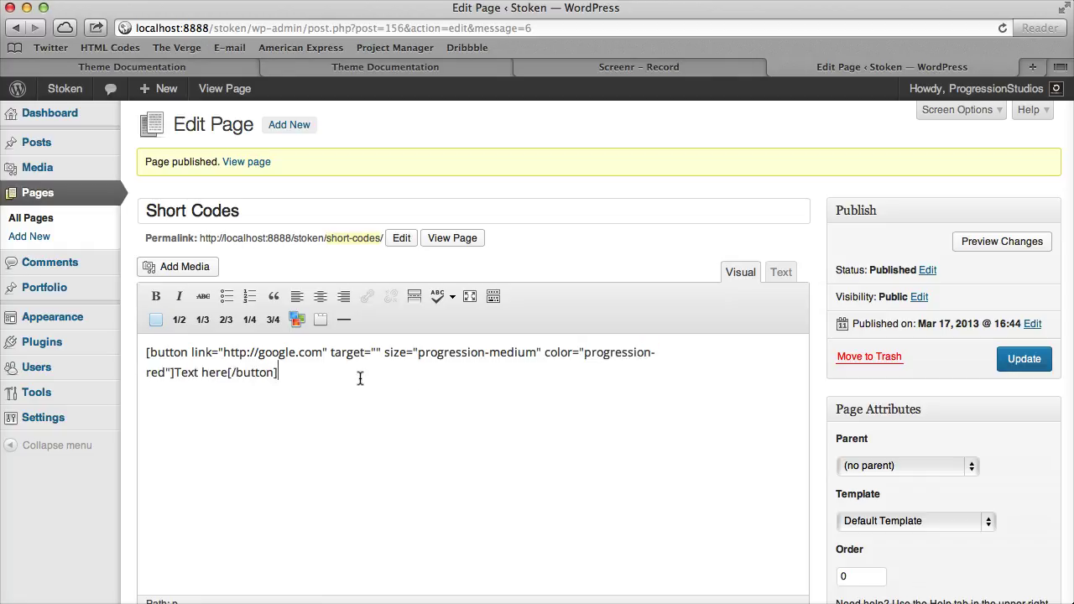
# Replace the button short code's placeholder text with "Learn more", keeping the progression-red color.
pyautogui.moveTo(165, 372); pyautogui.dragTo(589, 351)
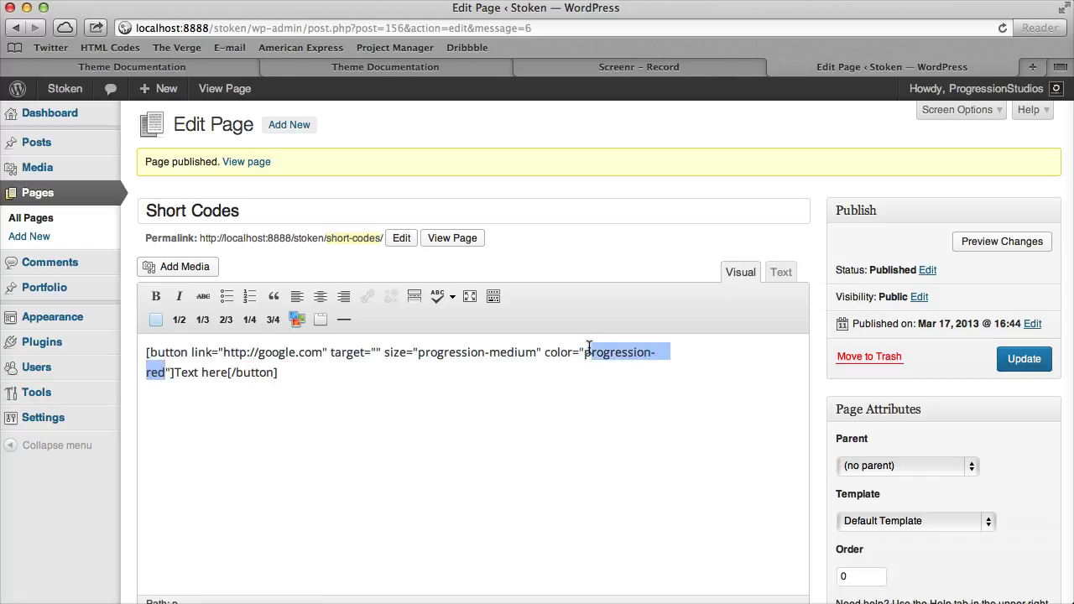
pyautogui.tripleClick(154, 370)
pyautogui.doubleClick(155, 370)
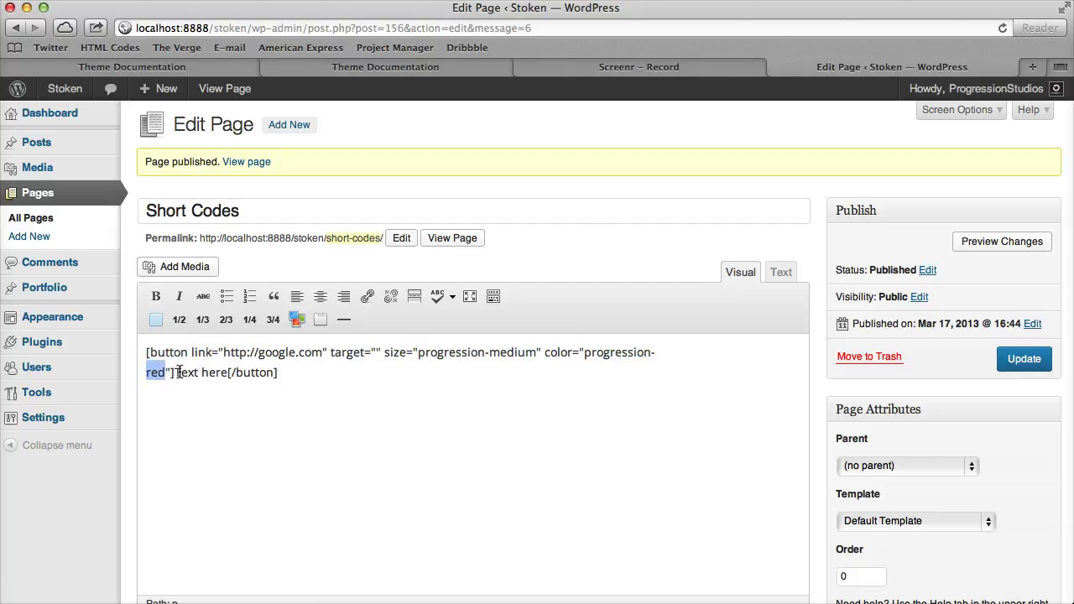
pyautogui.moveTo(174, 371); pyautogui.dragTo(227, 372)
pyautogui.press('BackSpace')
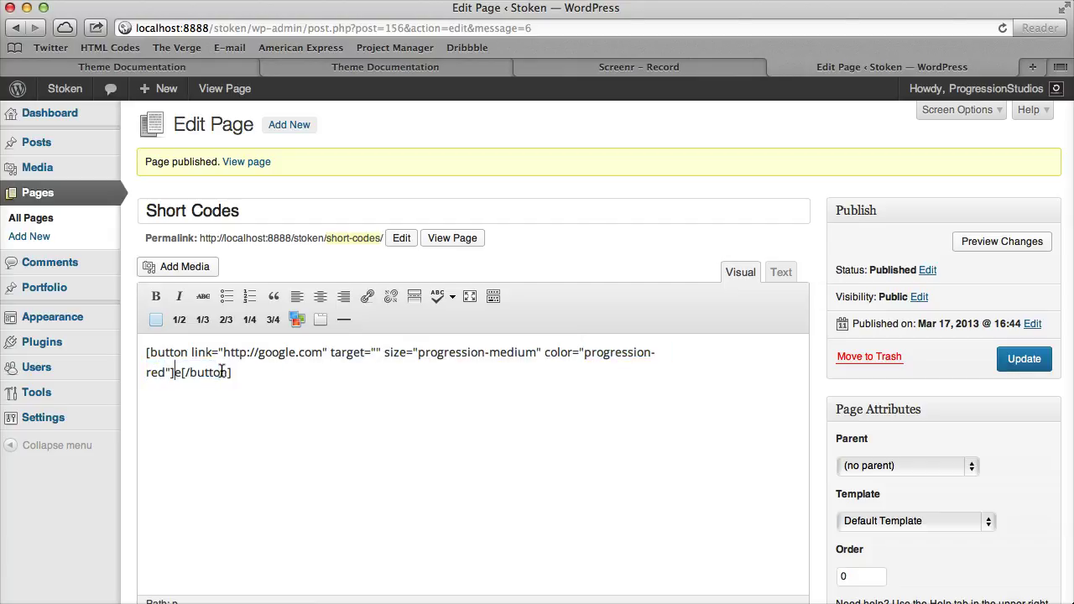
pyautogui.write('Learn more')
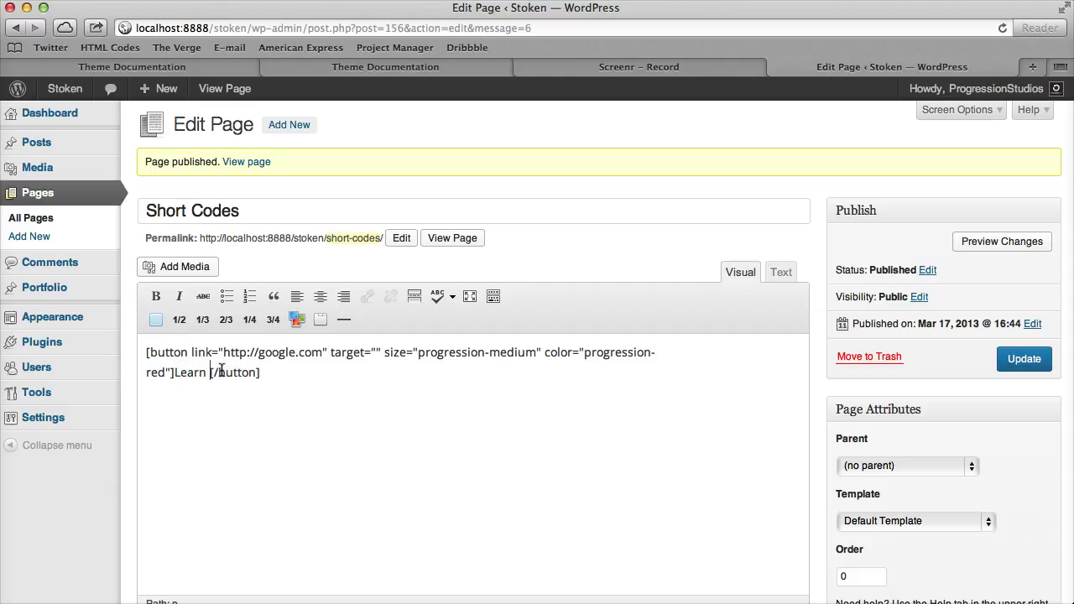
# Update the page and view the published version in a new browser tab.
pyautogui.click(1019, 359)
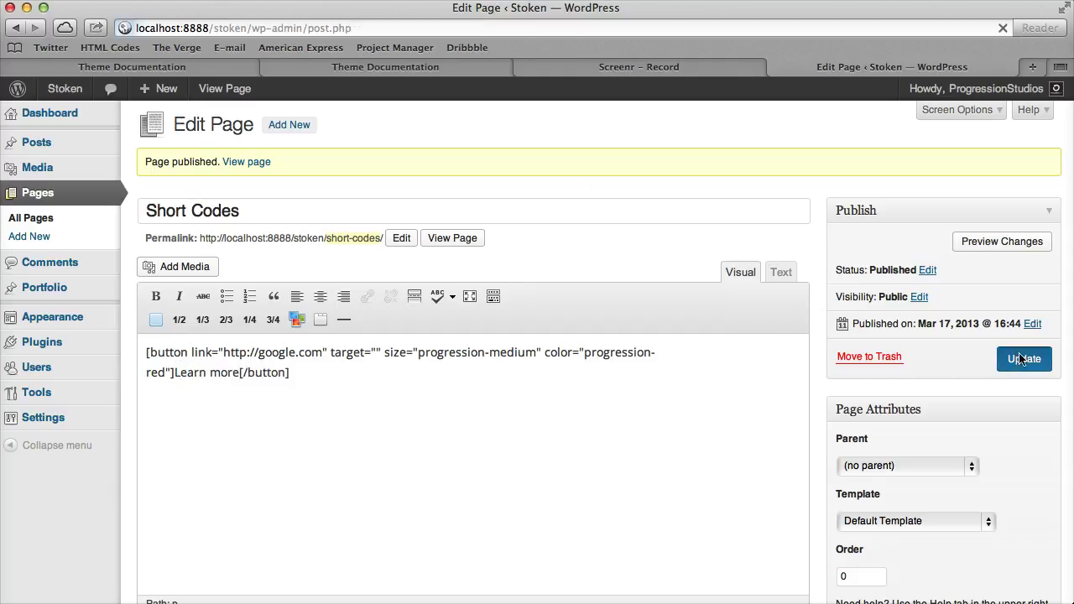
pyautogui.rightClick(475, 239)
pyautogui.click(554, 265)
pyautogui.click(896, 60)
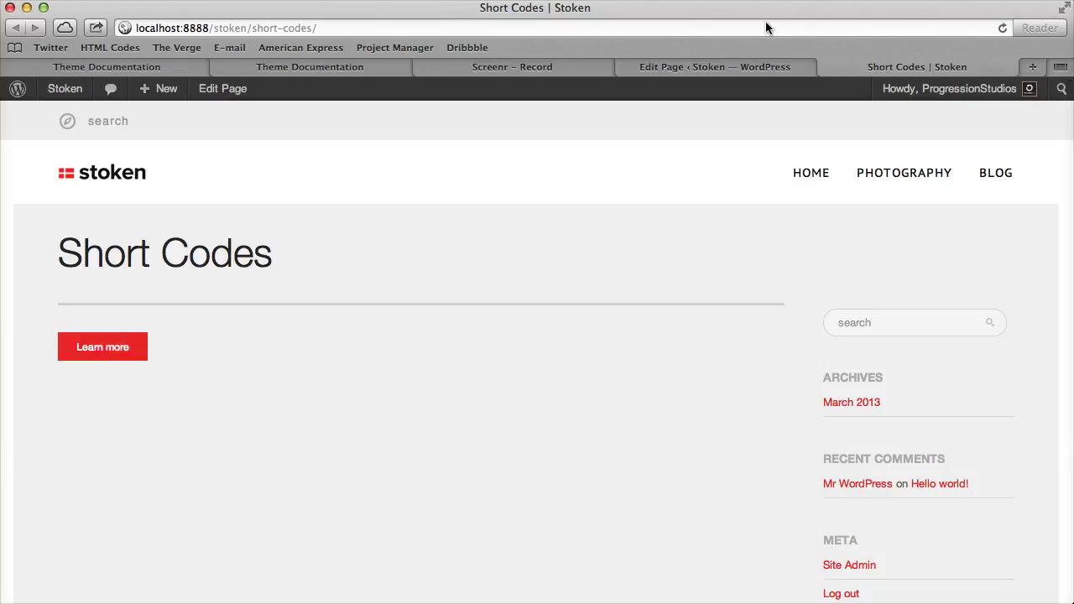
# Back in the page editor, add a one_half column short code below the button with the content 1/2.
pyautogui.click(709, 66)
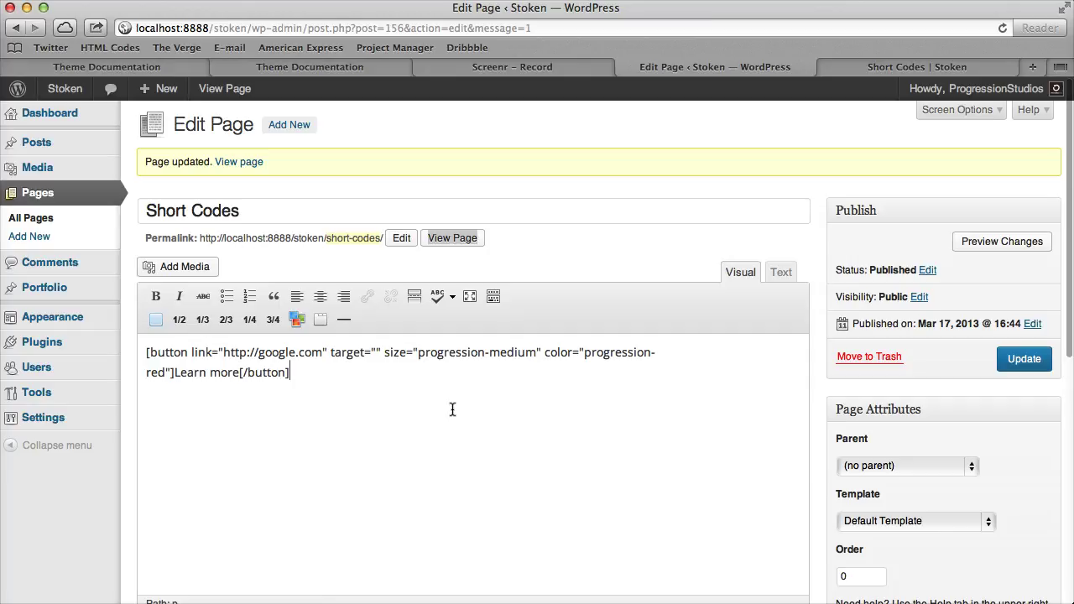
pyautogui.press('Return')
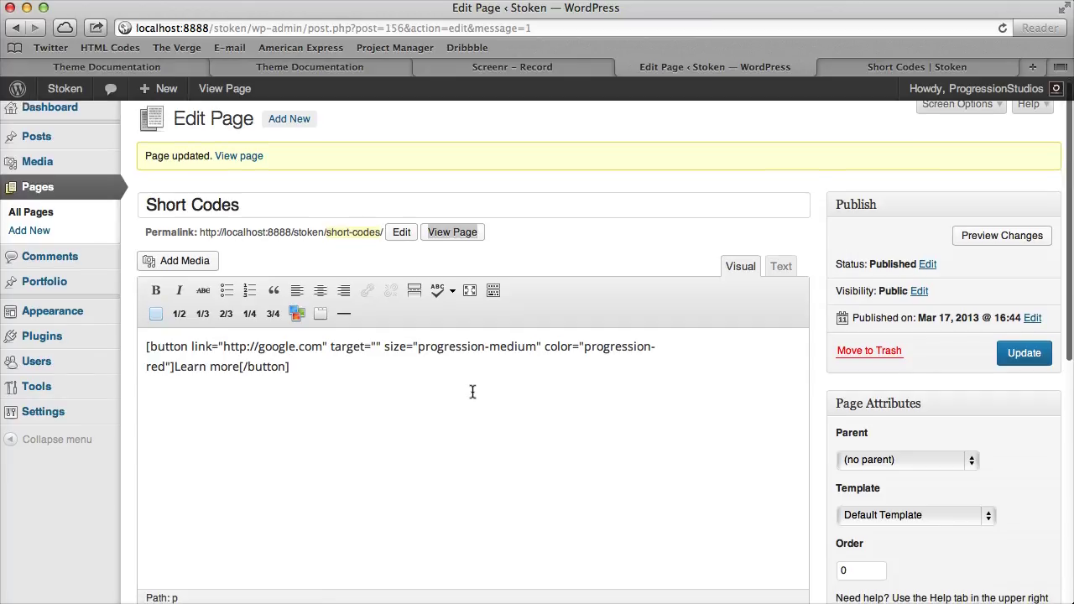
pyautogui.scroll(-2, 470, 391)
pyautogui.click(178, 234)
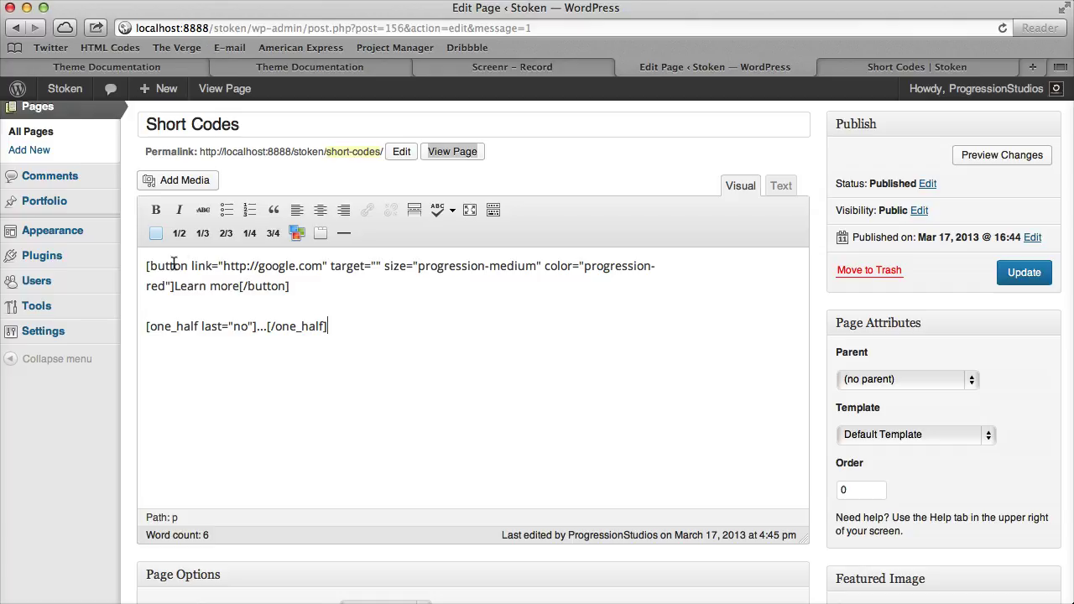
pyautogui.moveTo(270, 326); pyautogui.dragTo(256, 326)
pyautogui.press('BackSpace')
pyautogui.write('1/2')
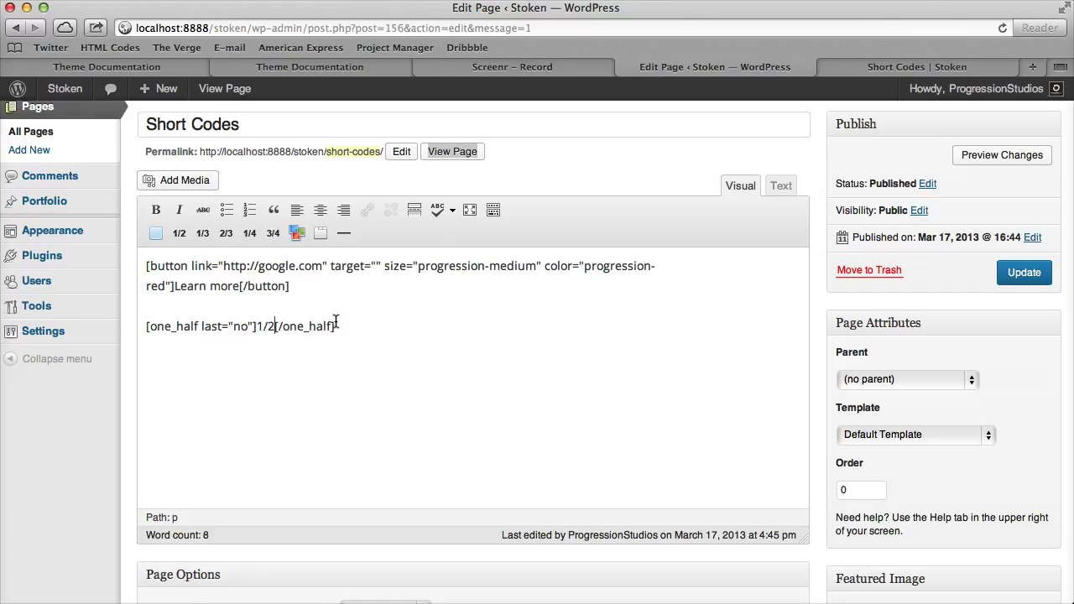
# Add a second one_half short code directly after the first, with the content 1/2 and last="yes".
pyautogui.click(178, 233)
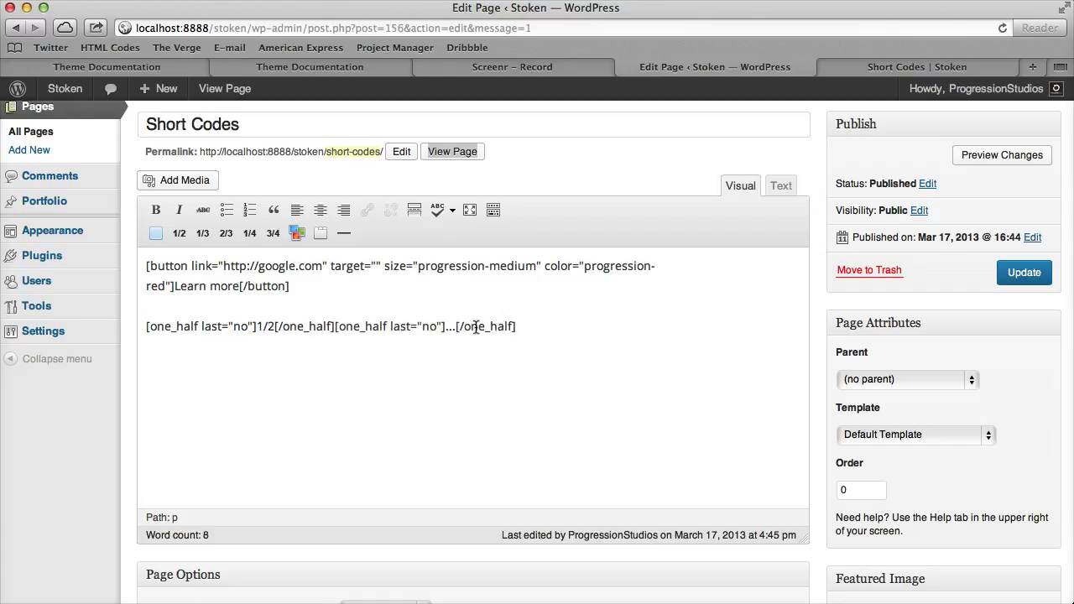
pyautogui.moveTo(460, 326); pyautogui.dragTo(447, 326)
pyautogui.press('BackSpace')
pyautogui.write('1/2')
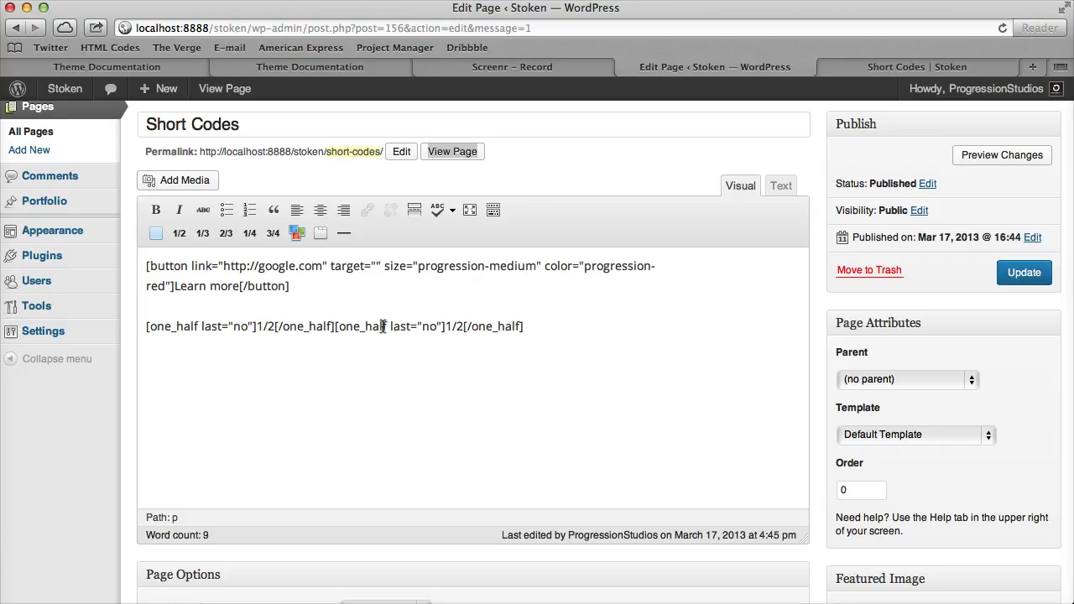
pyautogui.moveTo(389, 326); pyautogui.dragTo(435, 326)
pyautogui.click(438, 326)
pyautogui.moveTo(426, 333); pyautogui.dragTo(432, 326)
pyautogui.write('yes')
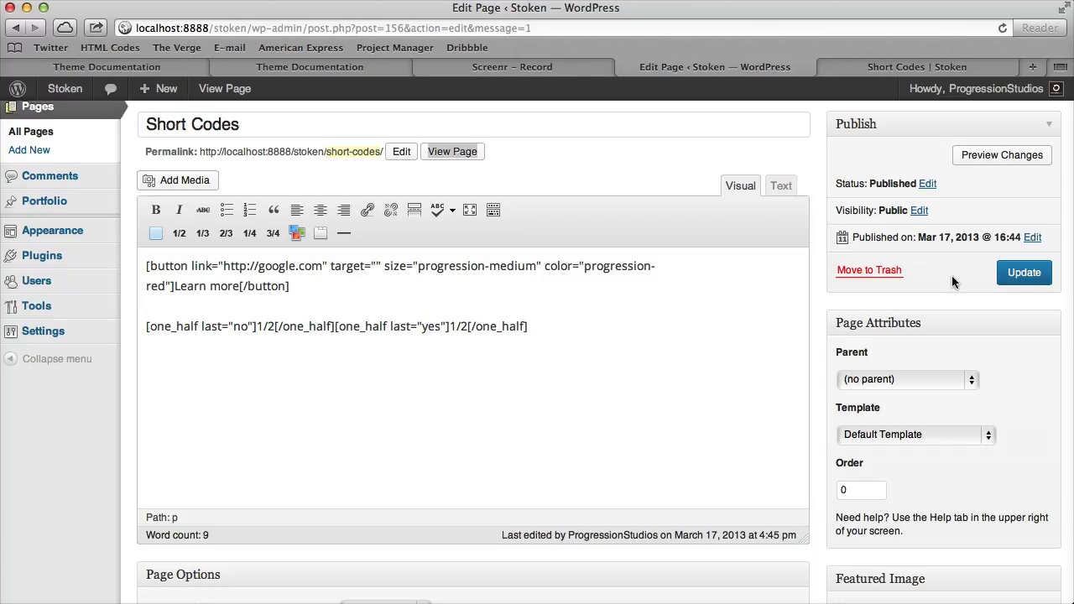
# Update the page and reload its published version to check the two half-width columns.
pyautogui.click(1022, 273)
pyautogui.click(962, 66)
pyautogui.click(1002, 27)
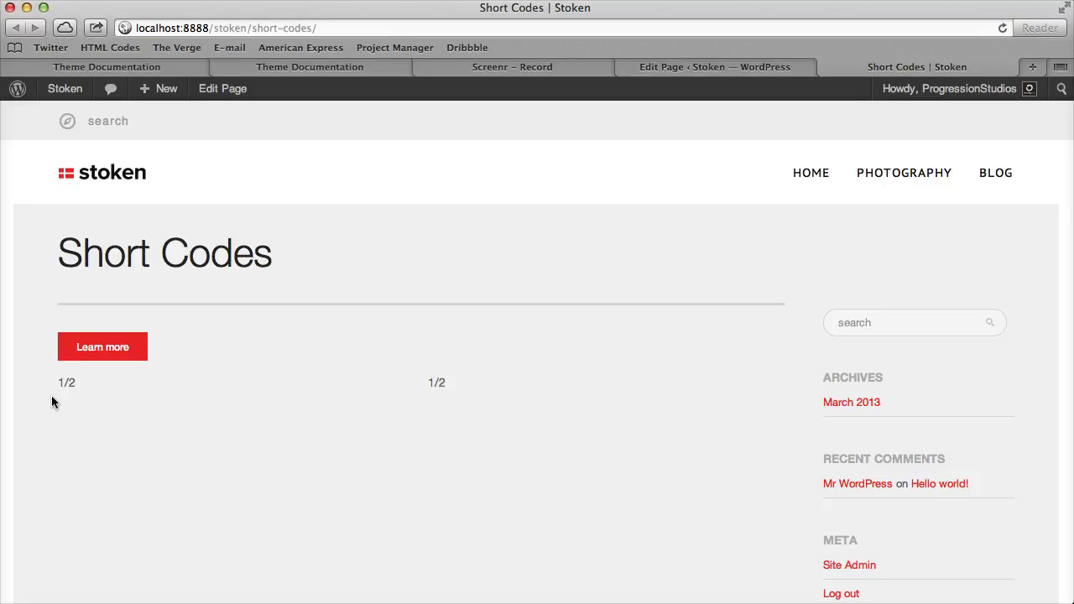
# Return to the page editor and insert three one_third short codes in a row below the one_half line.
pyautogui.click(707, 67)
pyautogui.scroll(-5, 634, 244)
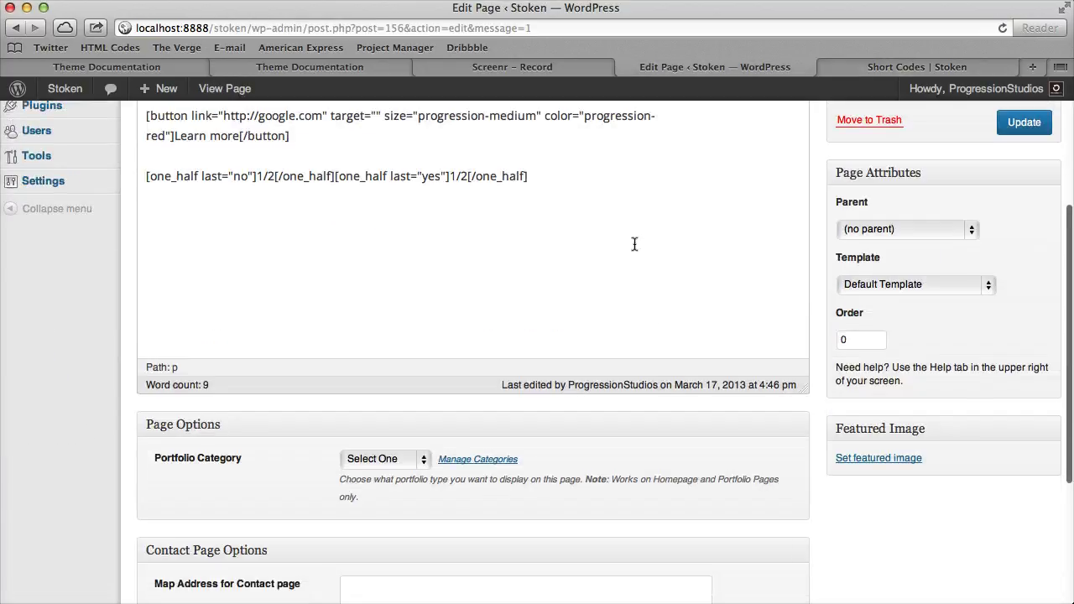
pyautogui.scroll(3, 634, 244)
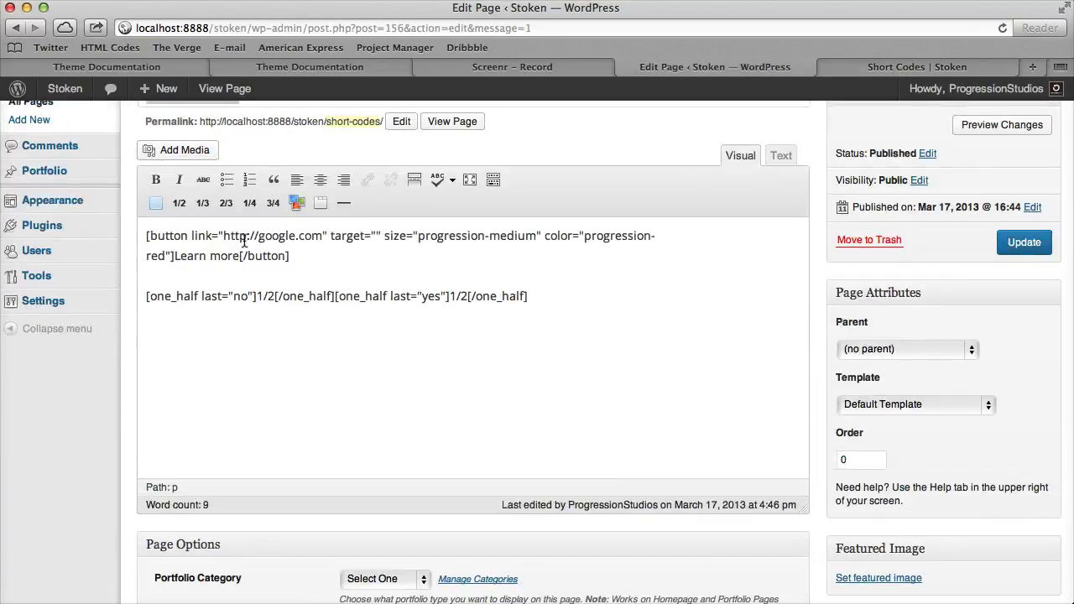
pyautogui.click(202, 202)
pyautogui.click(202, 202)
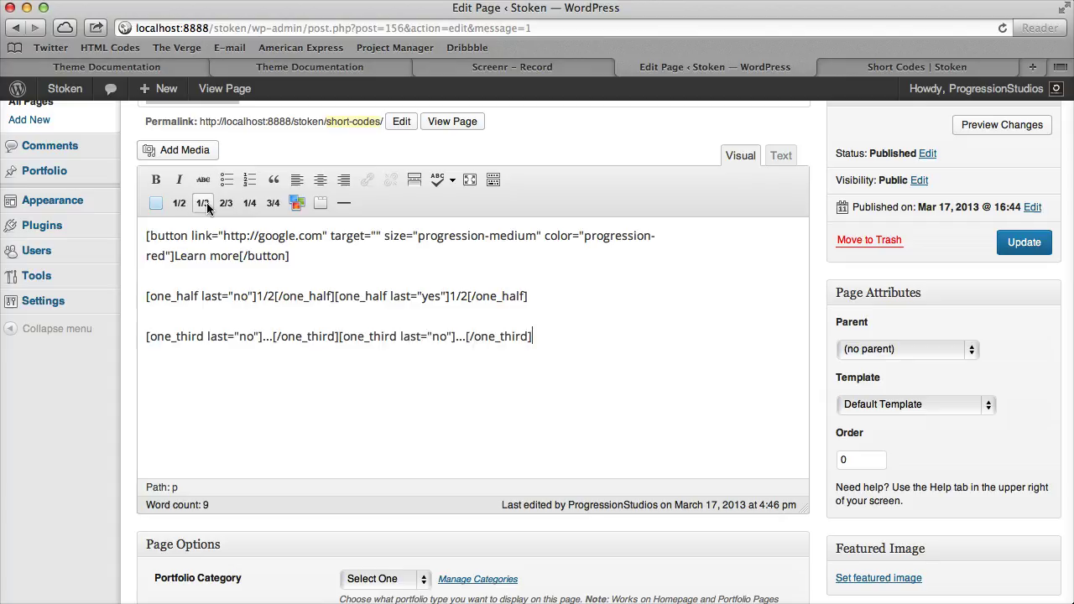
pyautogui.click(202, 203)
# Replace the placeholder dots in the first and second one_third short codes with 1/3.
pyautogui.click(270, 337)
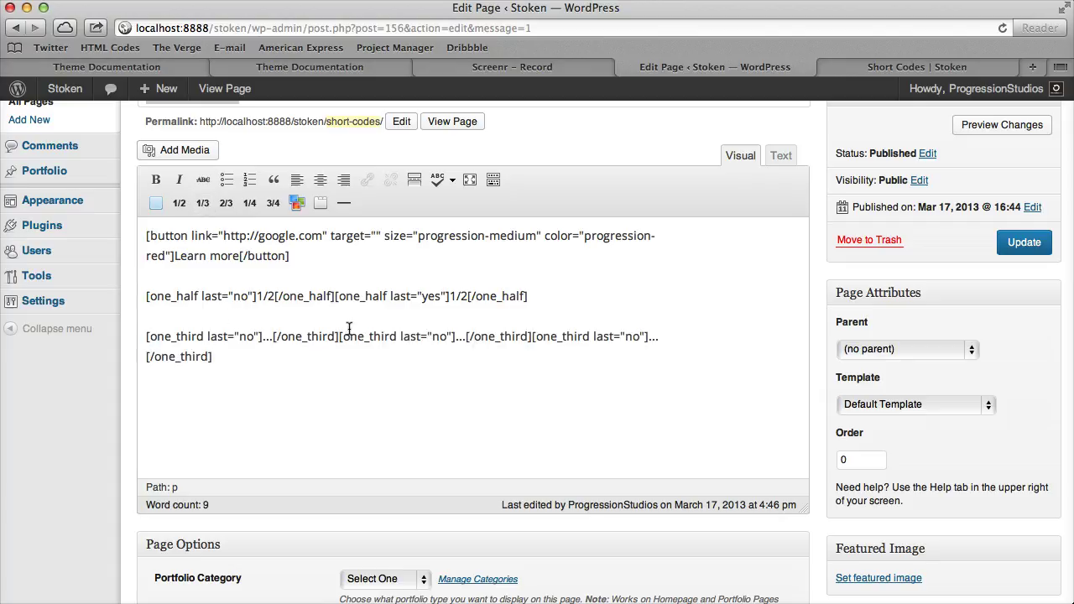
pyautogui.press('BackSpace')
pyautogui.press('BackSpace')
pyautogui.press('BackSpace')
pyautogui.write('1/3')
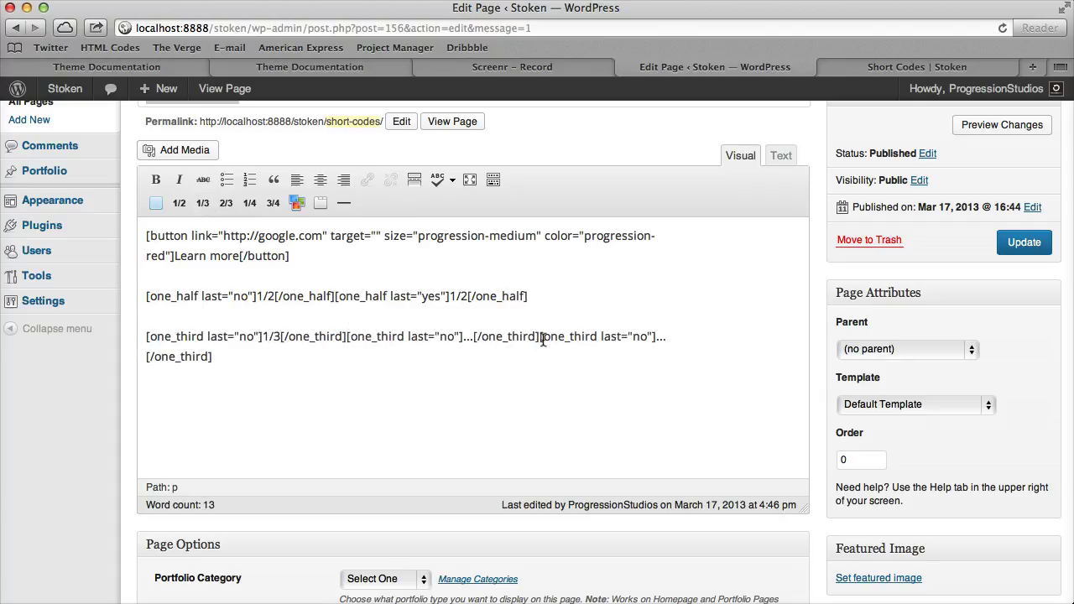
pyautogui.click(472, 337)
pyautogui.press('BackSpace')
pyautogui.press('BackSpace')
pyautogui.press('BackSpace')
pyautogui.write('1/3[/one_third')
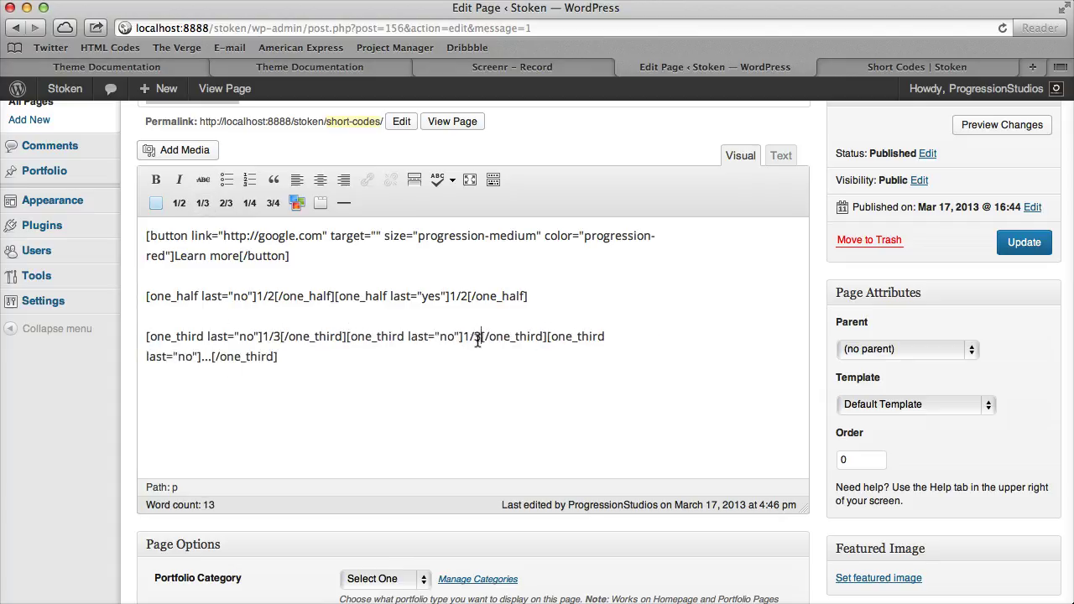
# Give the third one_third short code the content 1/3 and last="yes", and update the page.
pyautogui.click(214, 356)
pyautogui.press('BackSpace')
pyautogui.press('BackSpace')
pyautogui.press('BackSpace')
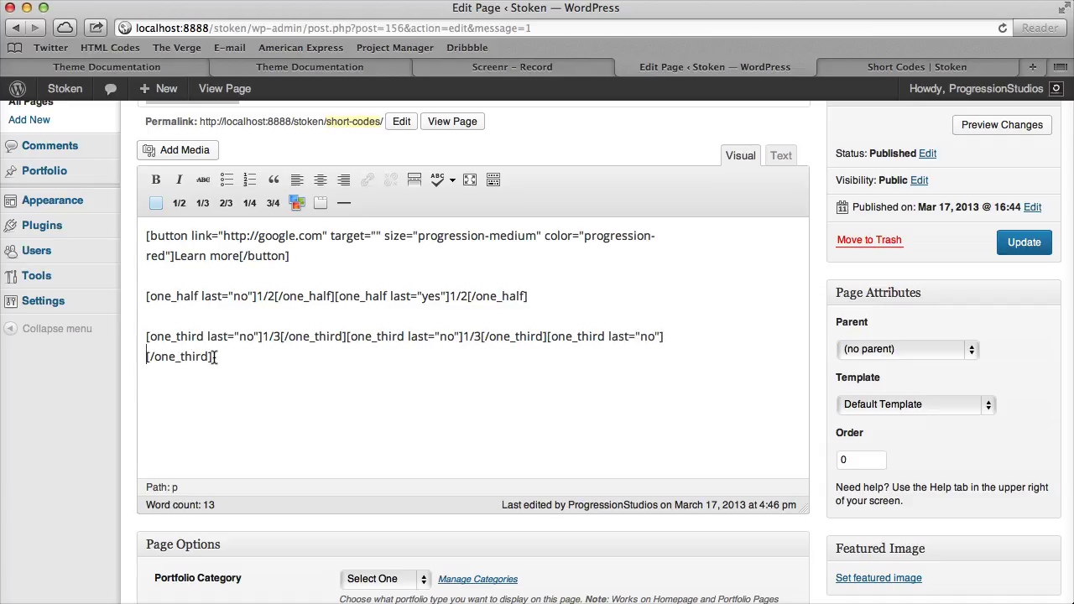
pyautogui.write('1/3')
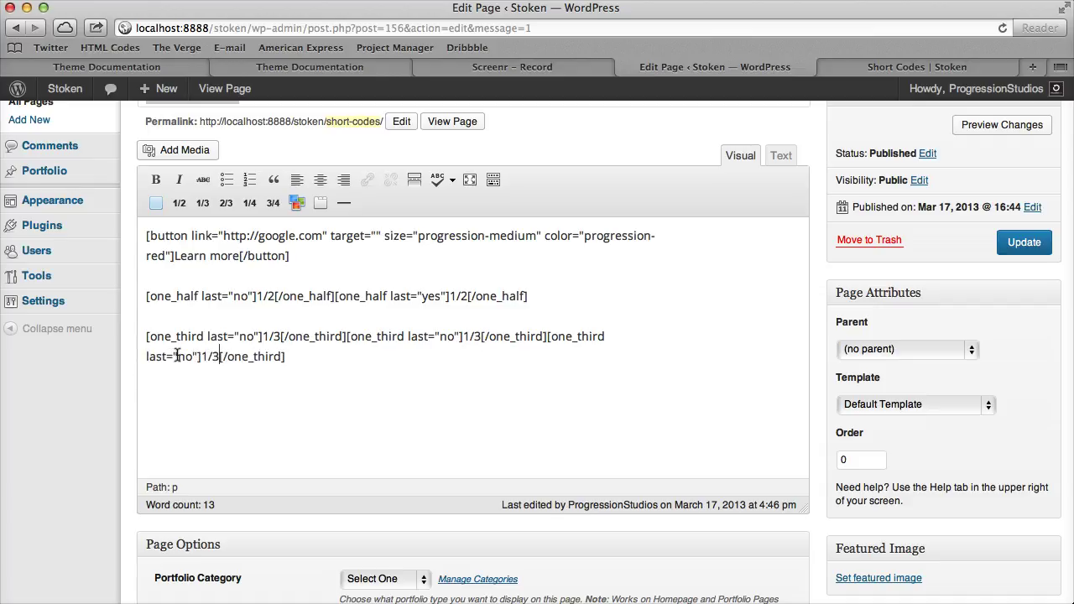
pyautogui.doubleClick(181, 356)
pyautogui.write('yes')
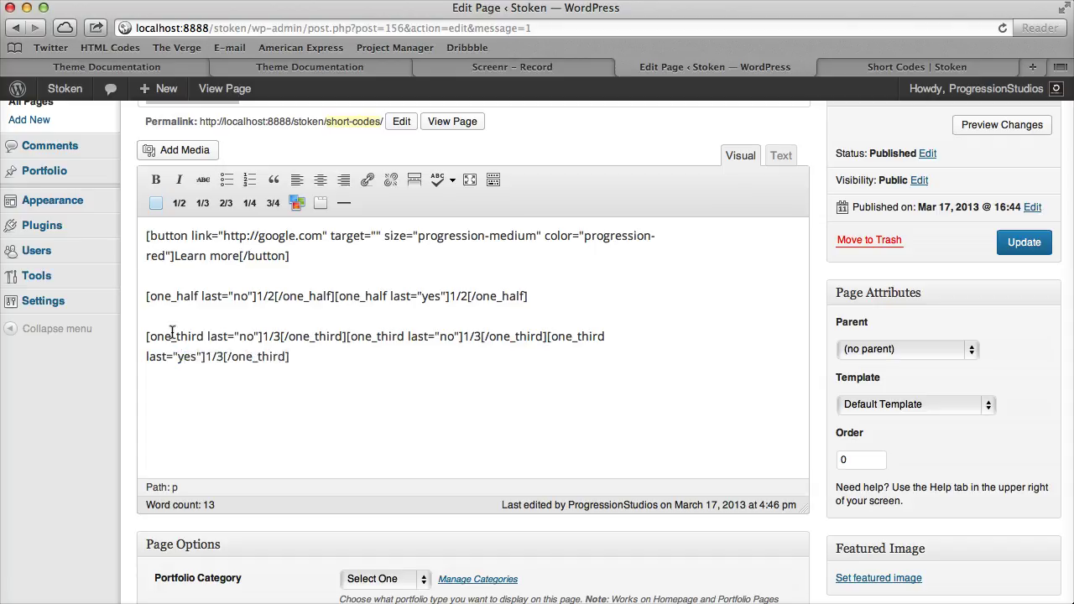
pyautogui.click(1030, 250)
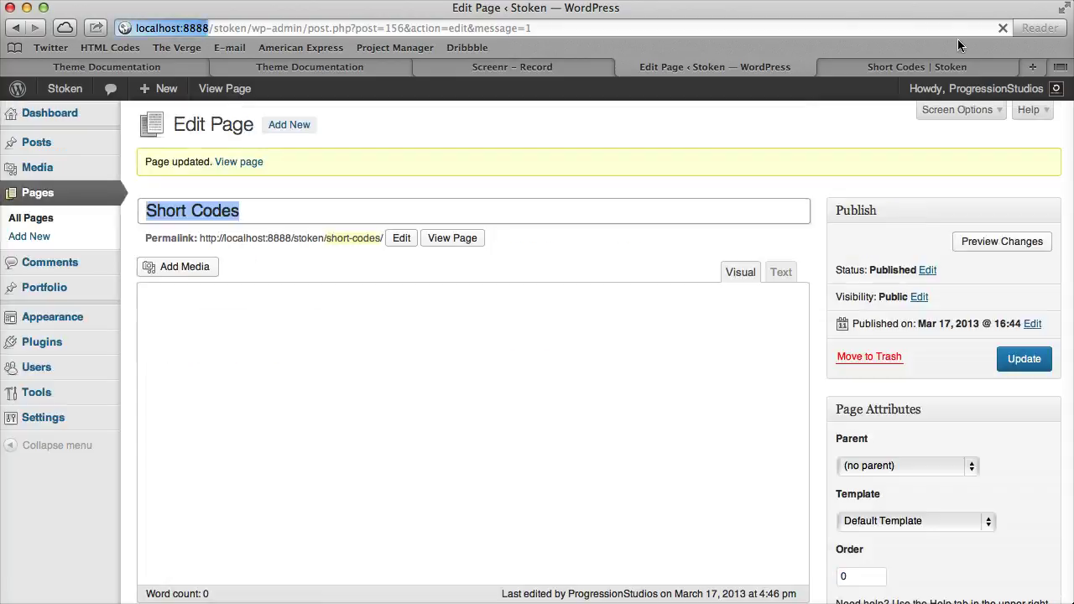
# Reload the published Short Codes page to check the three one-third columns, and return to the page editor.
pyautogui.click(957, 66)
pyautogui.click(1002, 27)
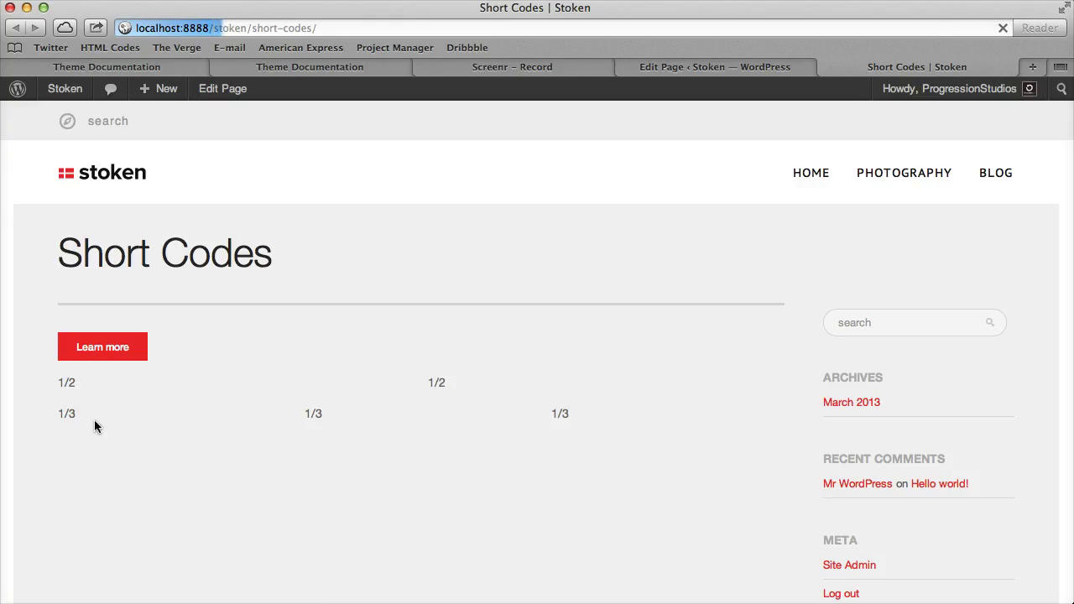
pyautogui.click(721, 67)
# Insert two one_fourth short codes followed by one one_half short code in a new row below the one_third line.
pyautogui.click(327, 474)
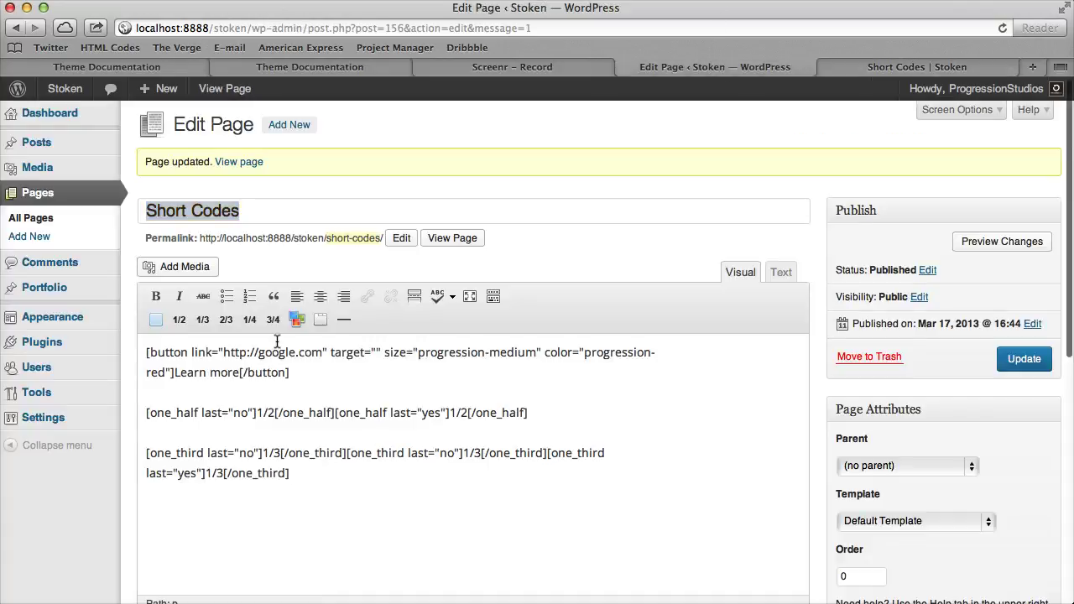
pyautogui.press('Return')
pyautogui.scroll(-3, 385, 486)
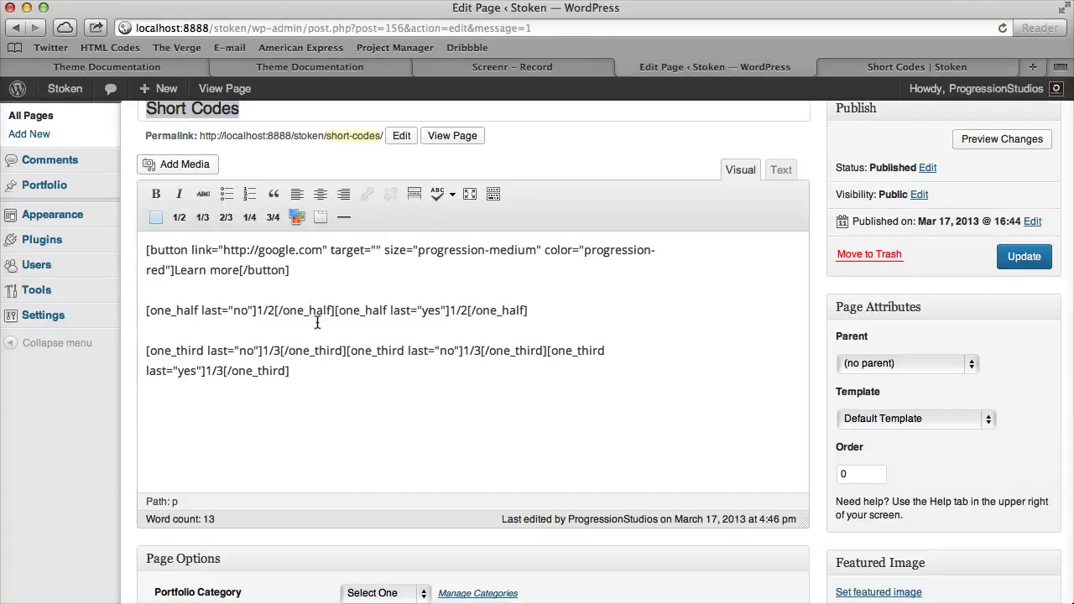
pyautogui.click(252, 217)
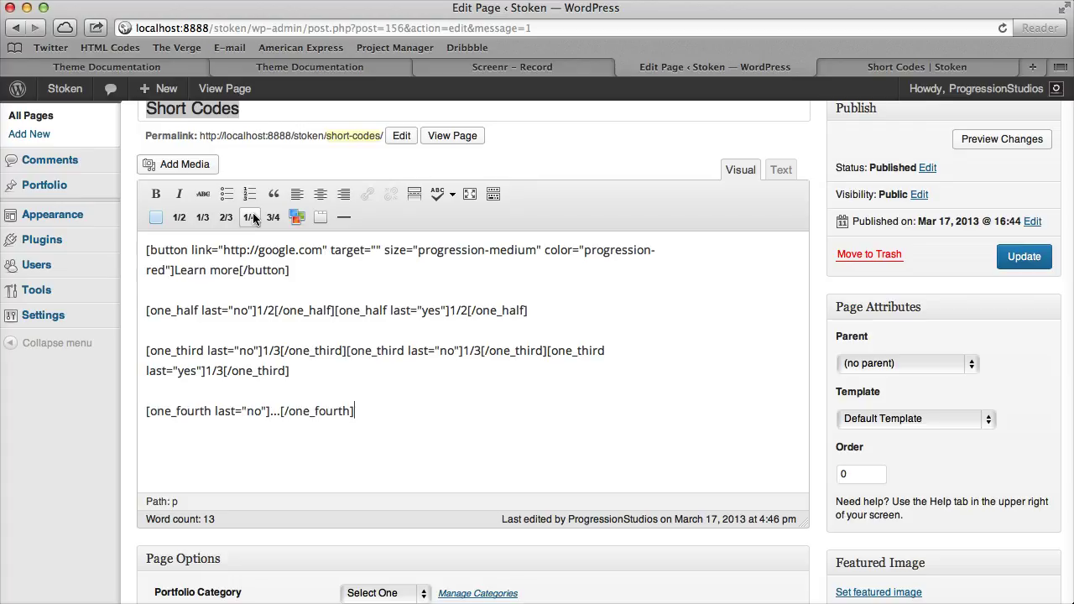
pyautogui.click(252, 217)
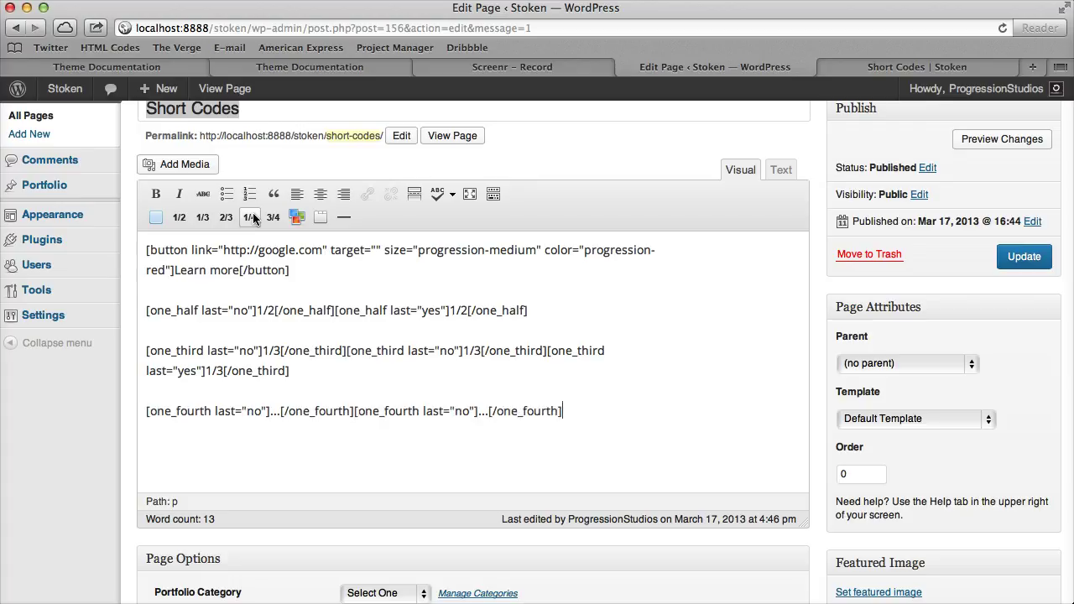
pyautogui.click(178, 217)
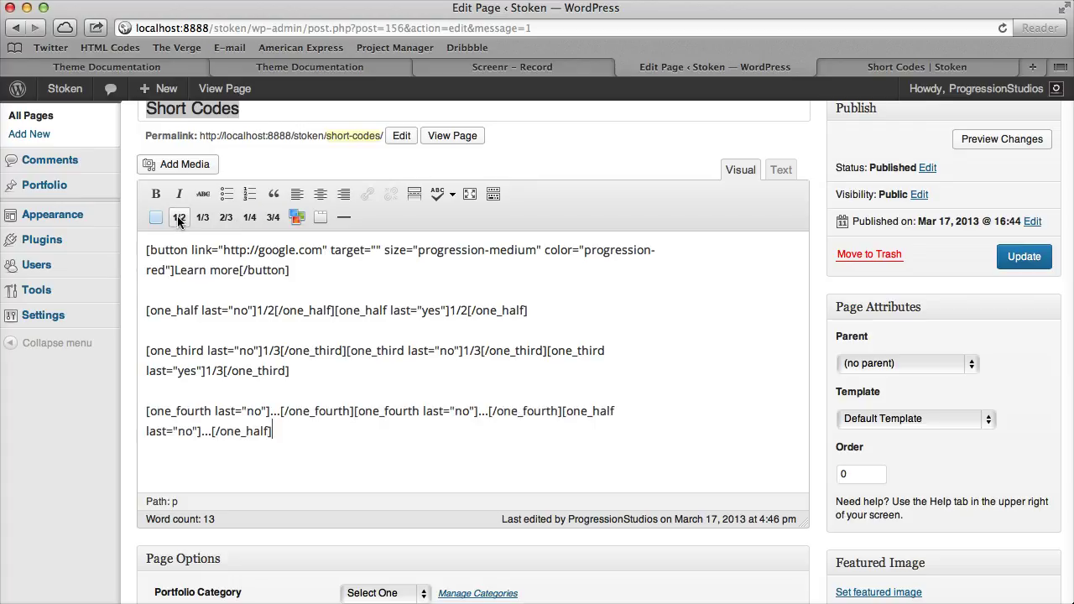
# Fill the new row's short codes with 1/4, 1/4 and 1/2, and set last="yes" on its one_half short code.
pyautogui.doubleClick(276, 411)
pyautogui.write('1/4')
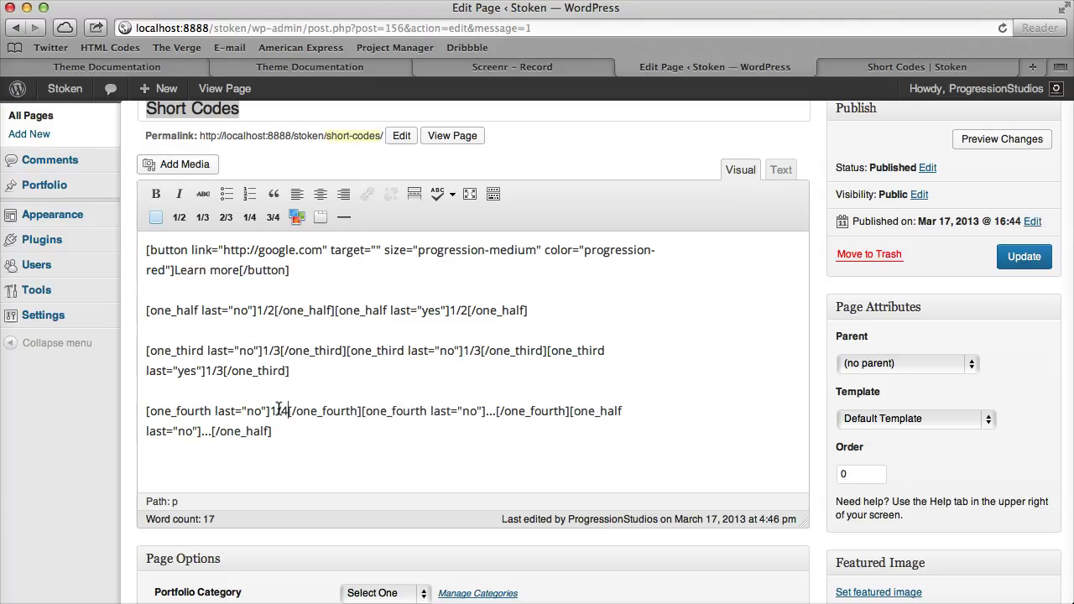
pyautogui.doubleClick(488, 411)
pyautogui.write('1/4')
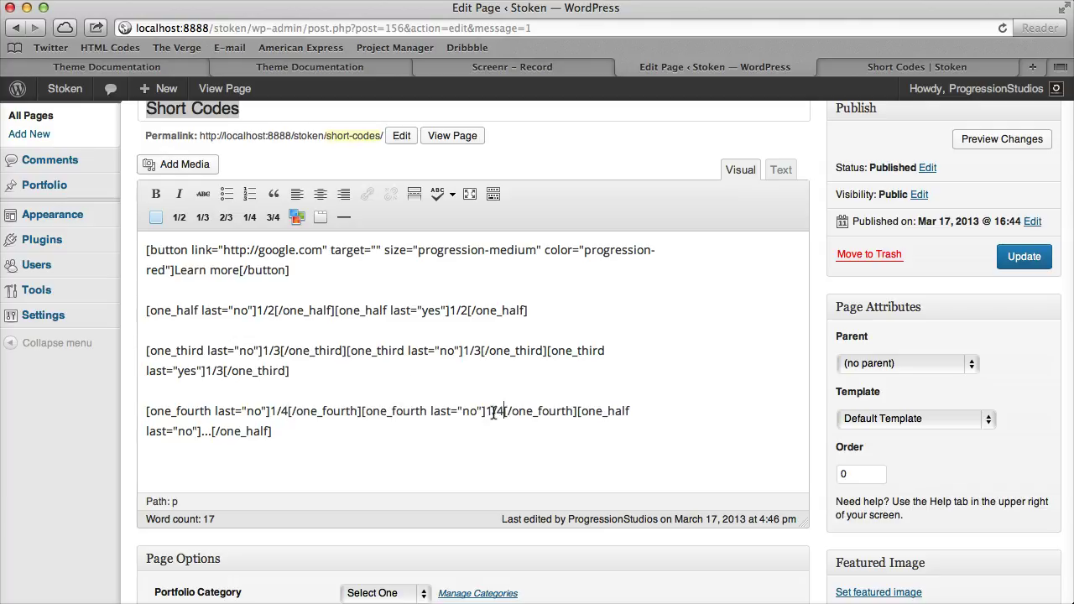
pyautogui.doubleClick(207, 432)
pyautogui.write('1/2')
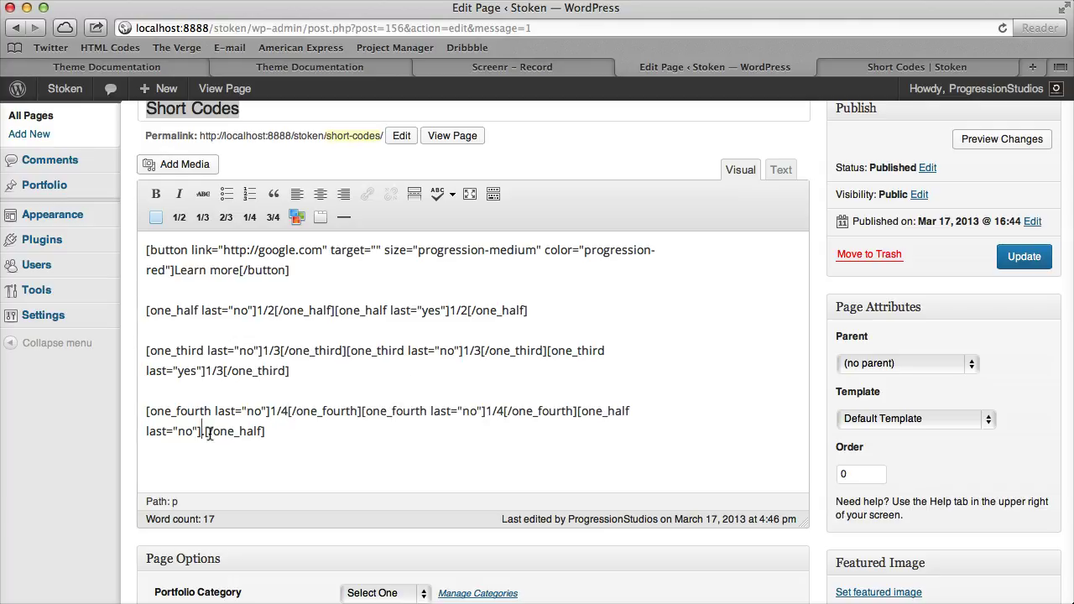
pyautogui.doubleClick(184, 431)
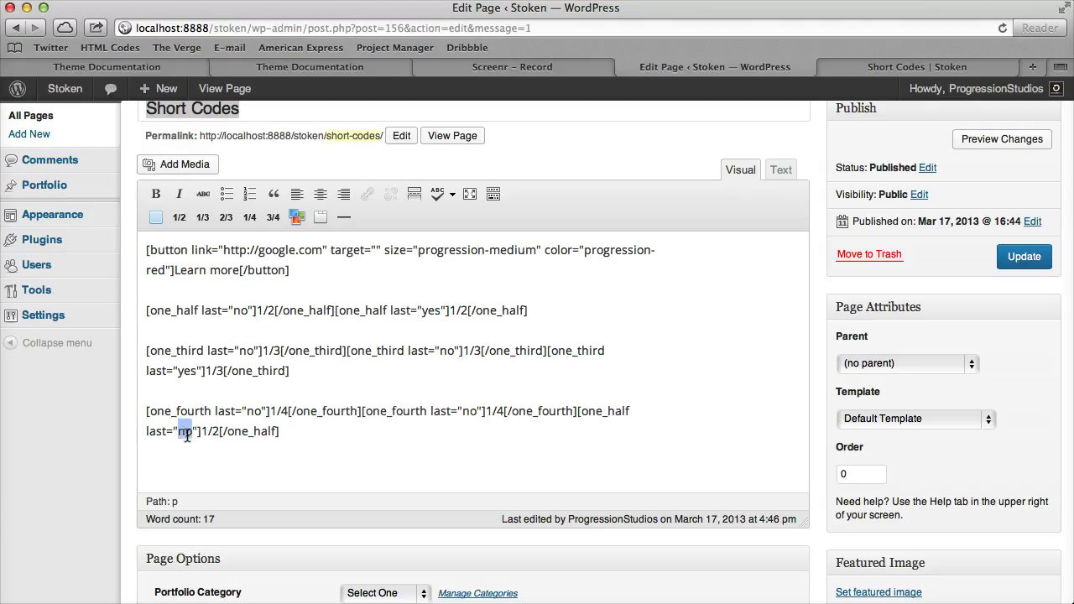
pyautogui.write('yes')
# Update the page and reload its published version to check the row of two quarter columns and one half column.
pyautogui.click(1025, 256)
pyautogui.click(939, 67)
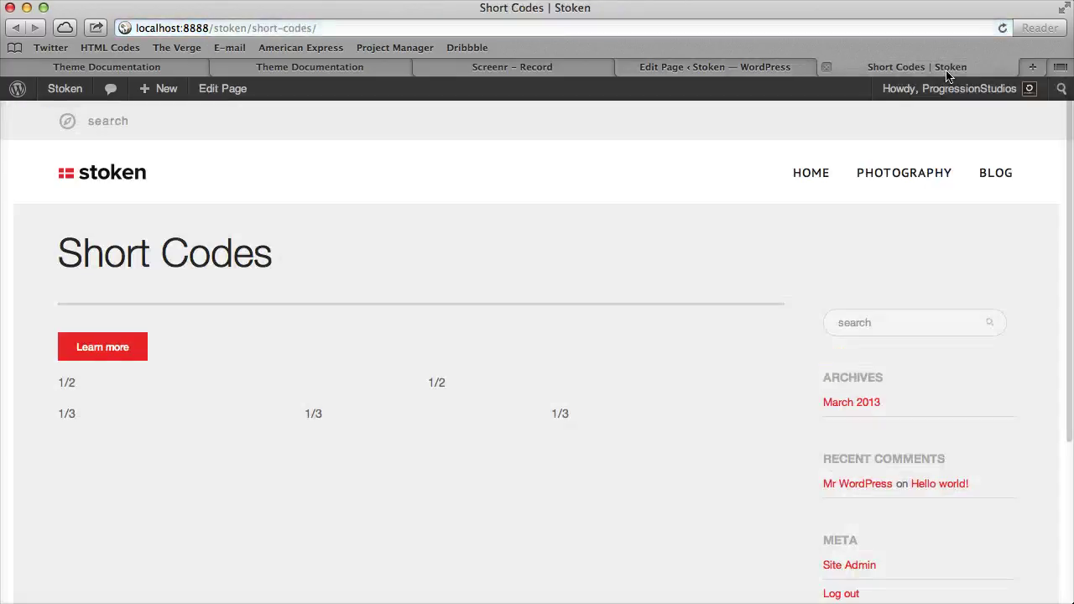
pyautogui.click(1002, 27)
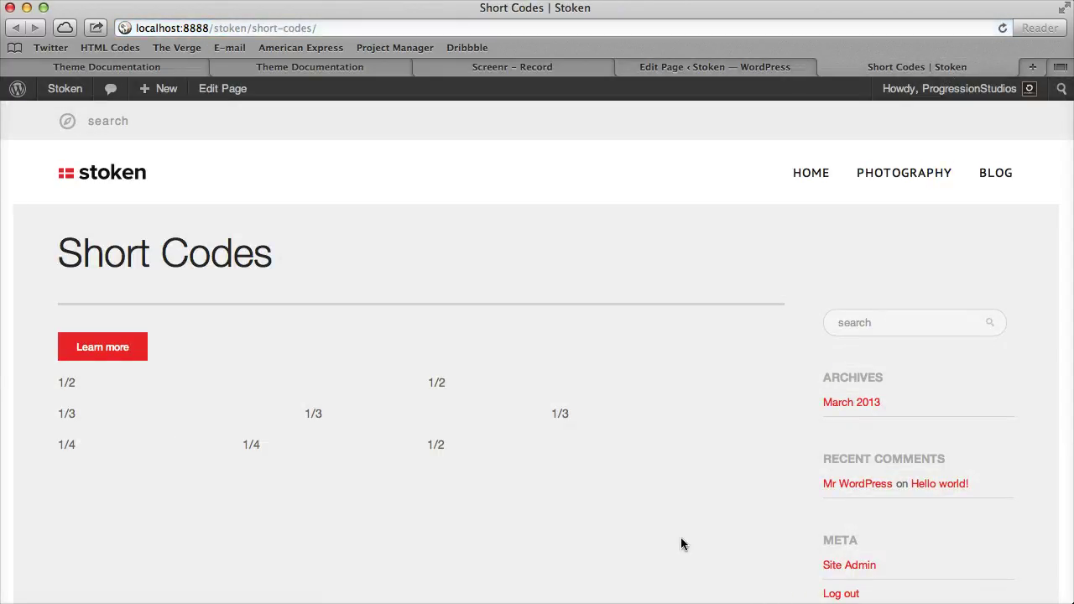
# Return to the page editor and delete all the column short codes below the button short code.
pyautogui.click(658, 67)
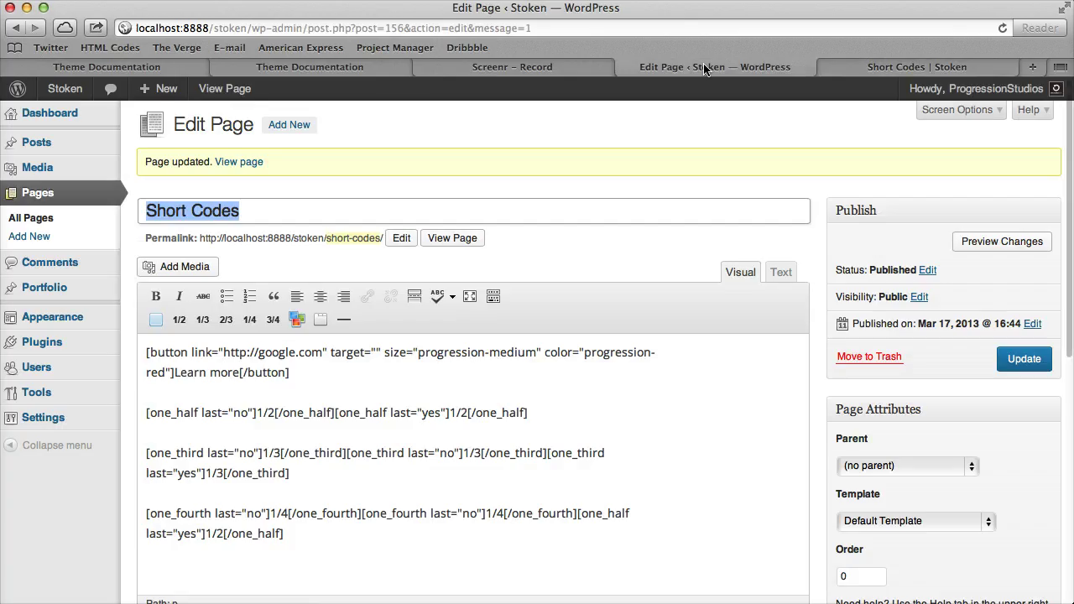
pyautogui.moveTo(395, 563); pyautogui.dragTo(144, 411)
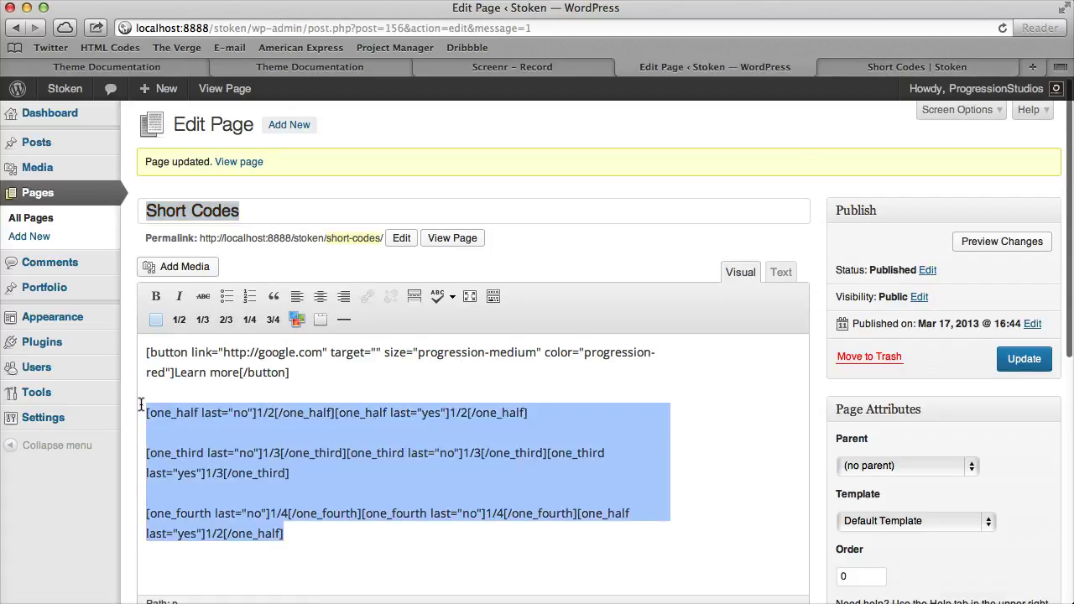
pyautogui.press('BackSpace')
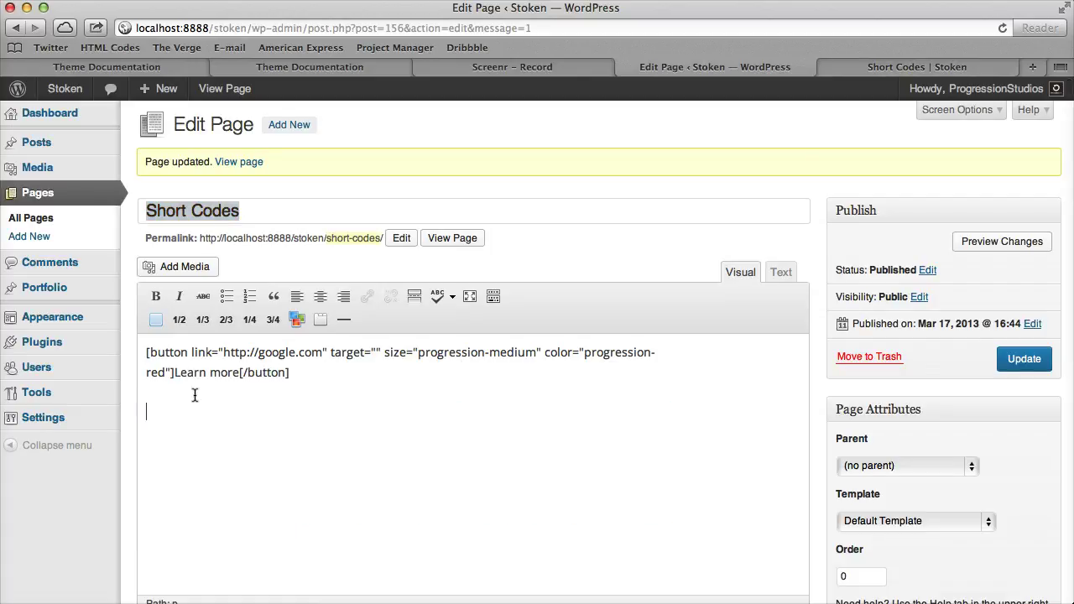
# Insert a toggle short code below the button and reduce its status to "closed".
pyautogui.click(295, 322)
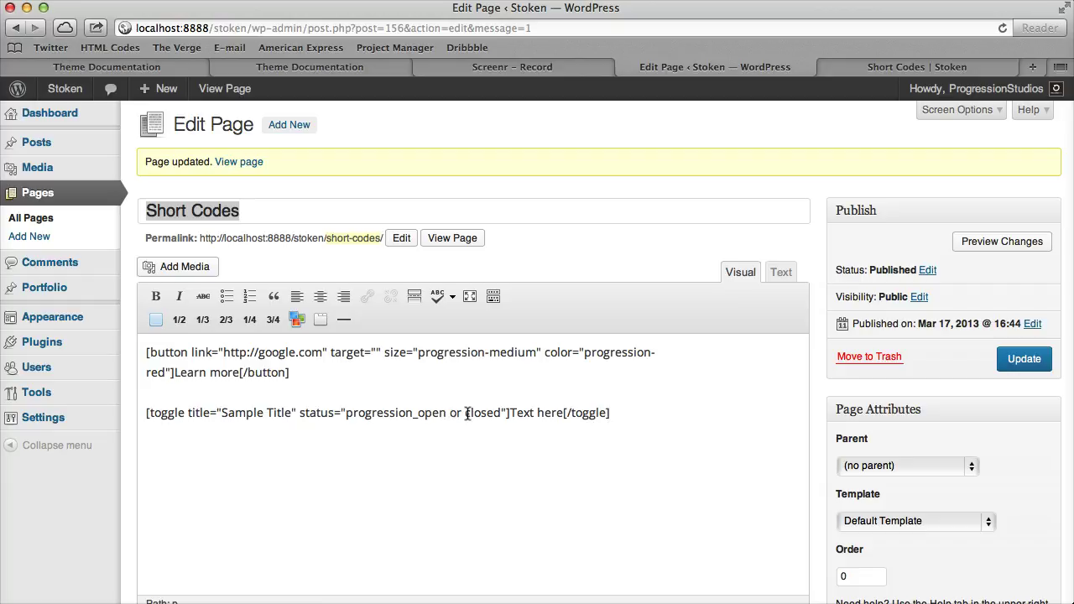
pyautogui.moveTo(462, 412)
pyautogui.mouseDown()
pyautogui.moveTo(342, 412)
pyautogui.moveTo(467, 412)
pyautogui.mouseUp()
pyautogui.press('BackSpace')
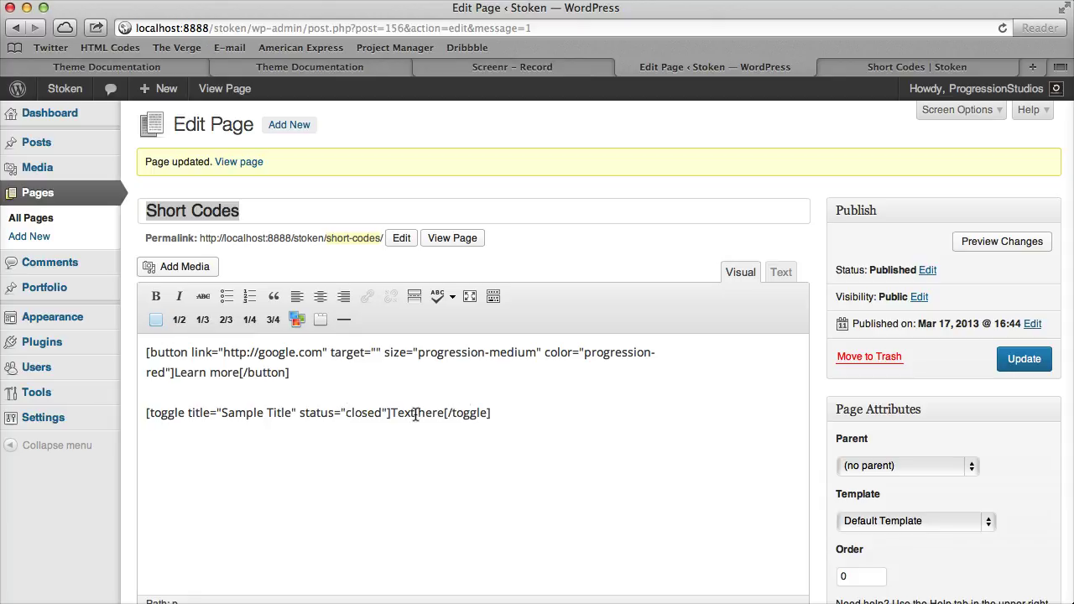
pyautogui.doubleClick(227, 410)
pyautogui.moveTo(273, 411); pyautogui.dragTo(283, 411)
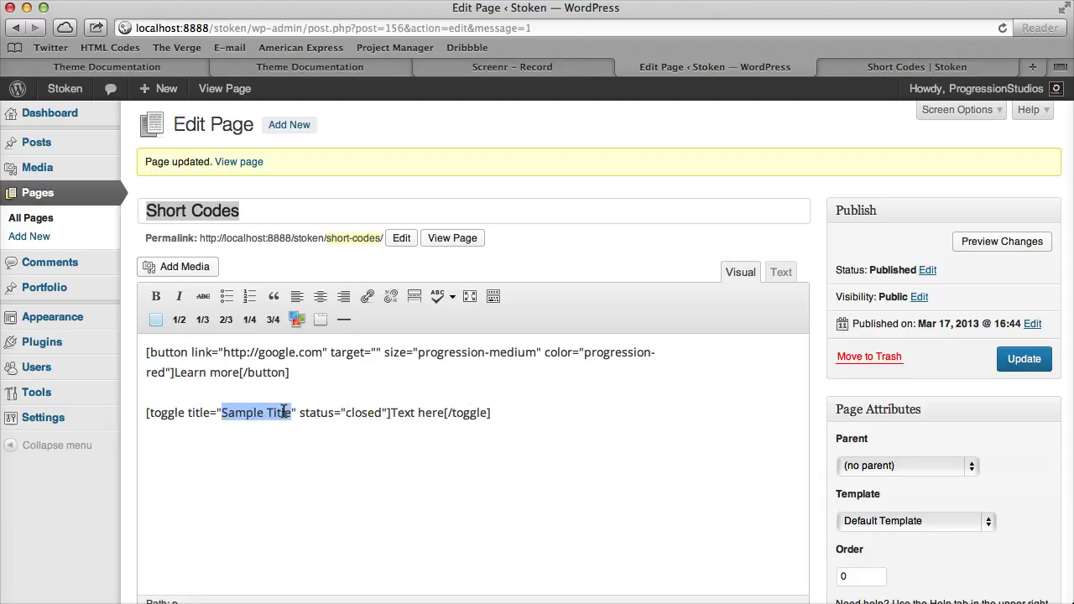
# Update the page, reload its published version, and try expanding and collapsing the Sample Title toggle.
pyautogui.click(1024, 359)
pyautogui.click(972, 64)
pyautogui.click(1003, 27)
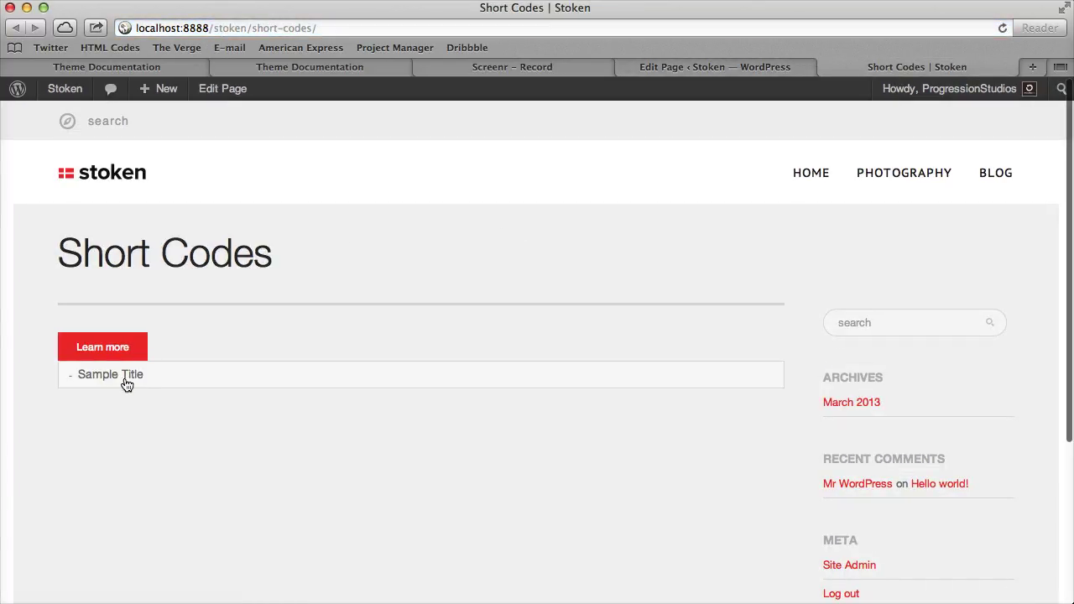
pyautogui.click(292, 382)
pyautogui.click(216, 384)
# Return to the page editor and delete the button and toggle short codes from the content.
pyautogui.click(715, 66)
pyautogui.tripleClick(309, 347)
pyautogui.moveTo(104, 341)
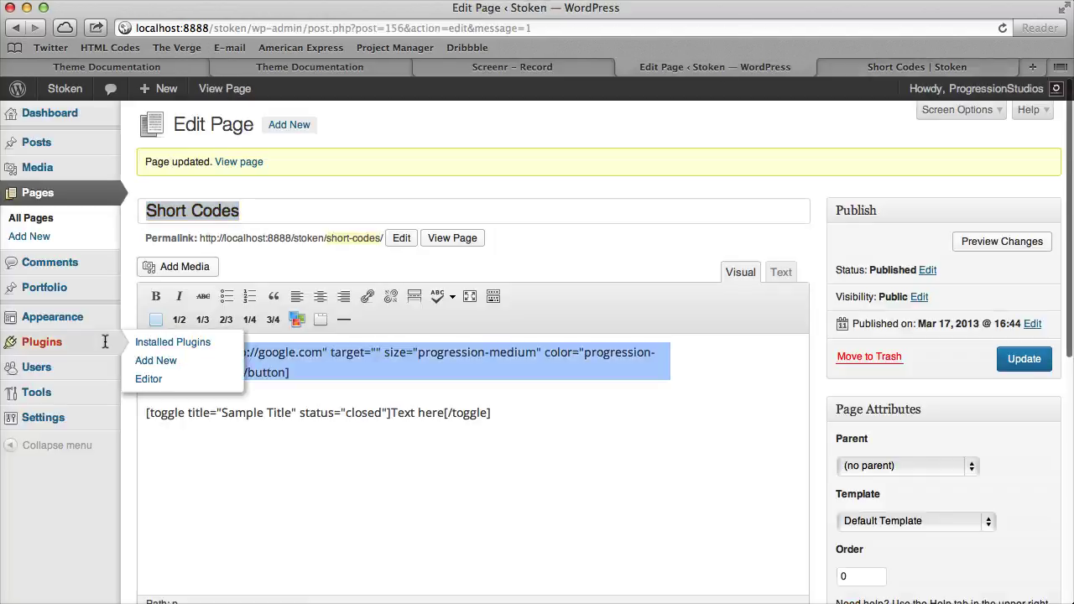
pyautogui.press('BackSpace')
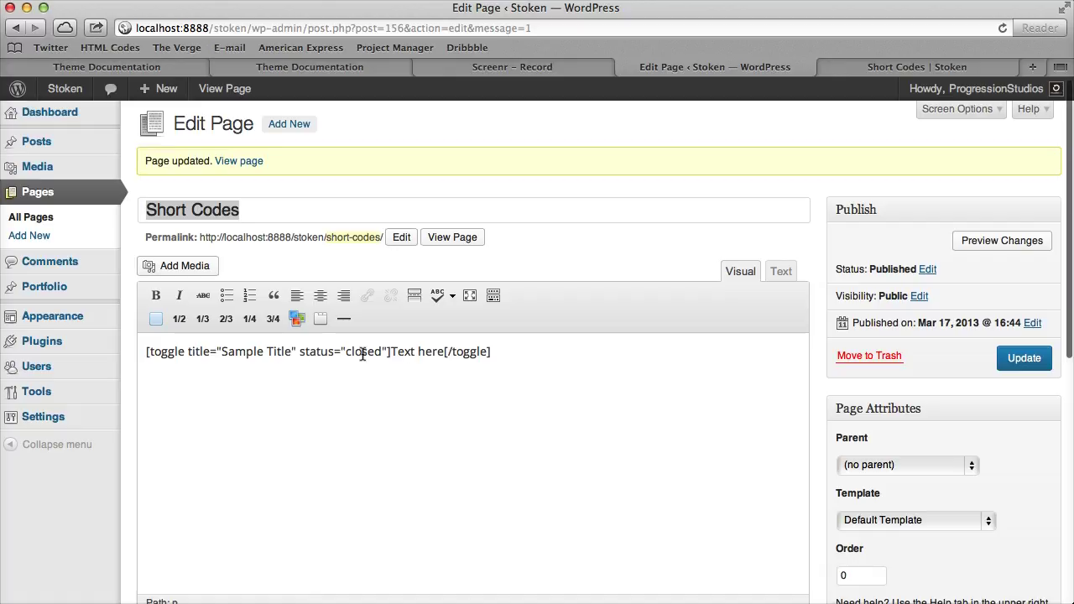
pyautogui.tripleClick(526, 353)
pyautogui.press('BackSpace')
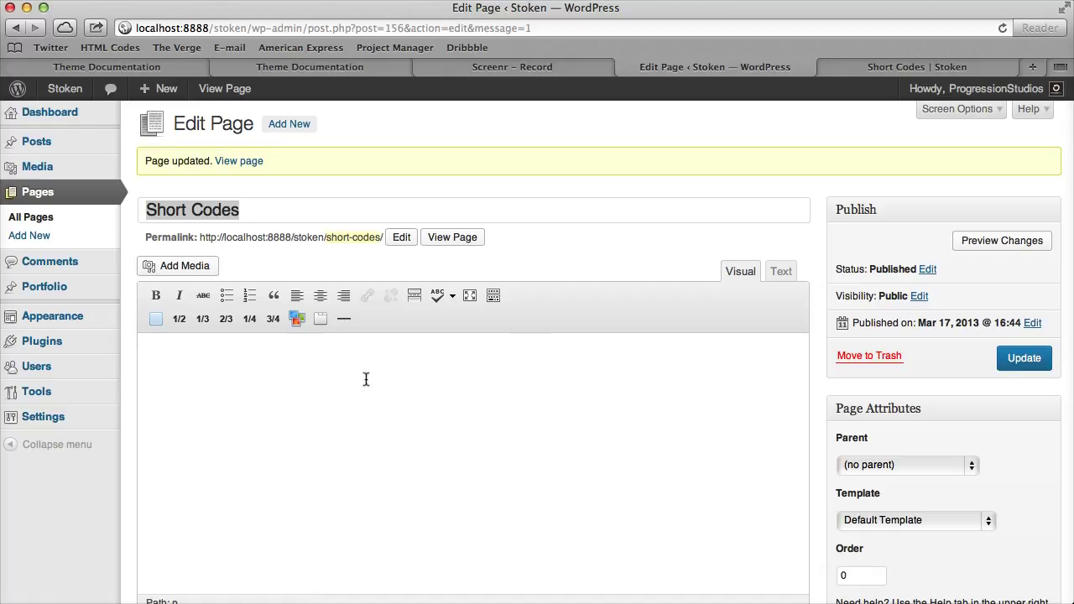
# Insert a tabgroup short code with Tab 1 and Tab 2, and review its titles and contents.
pyautogui.click(323, 316)
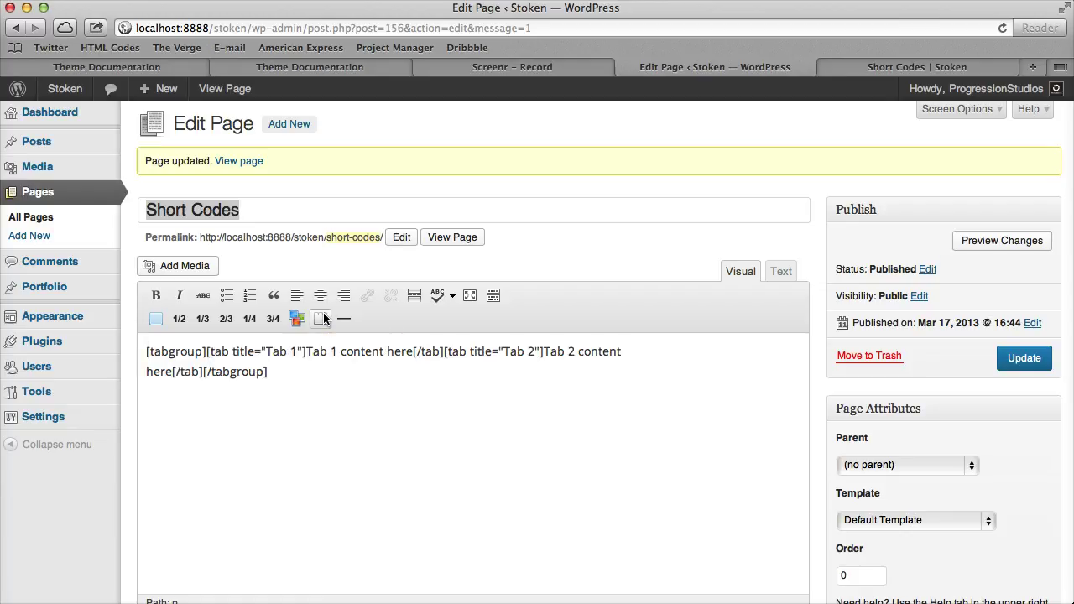
pyautogui.moveTo(279, 350); pyautogui.dragTo(382, 352)
pyautogui.moveTo(501, 354); pyautogui.dragTo(628, 352)
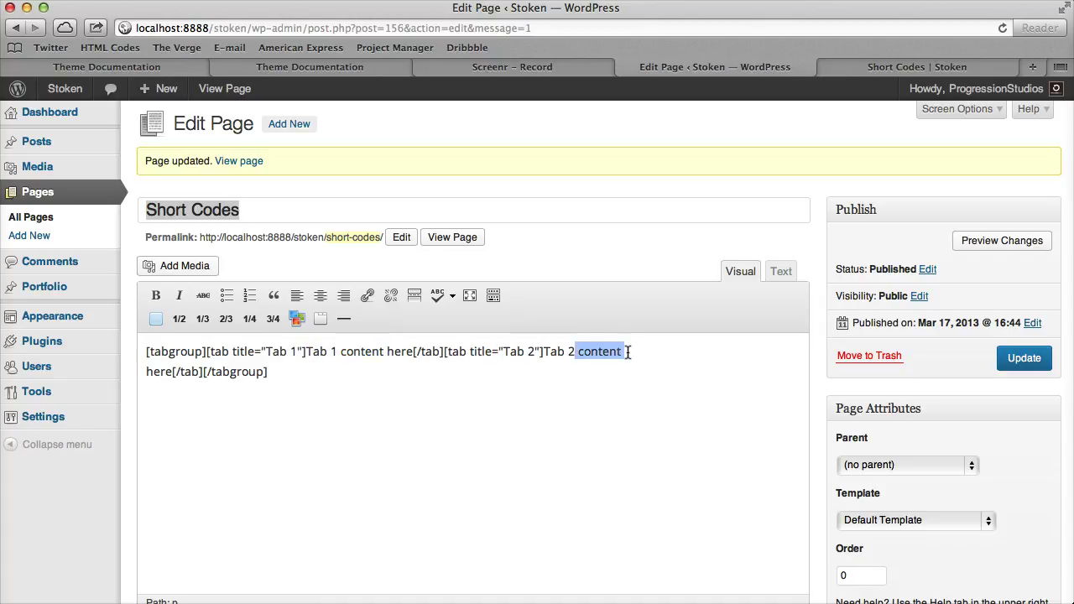
pyautogui.click(149, 369)
# Update the page, reload its published version, and switch to Tab 2 and back to Tab 1.
pyautogui.click(1023, 358)
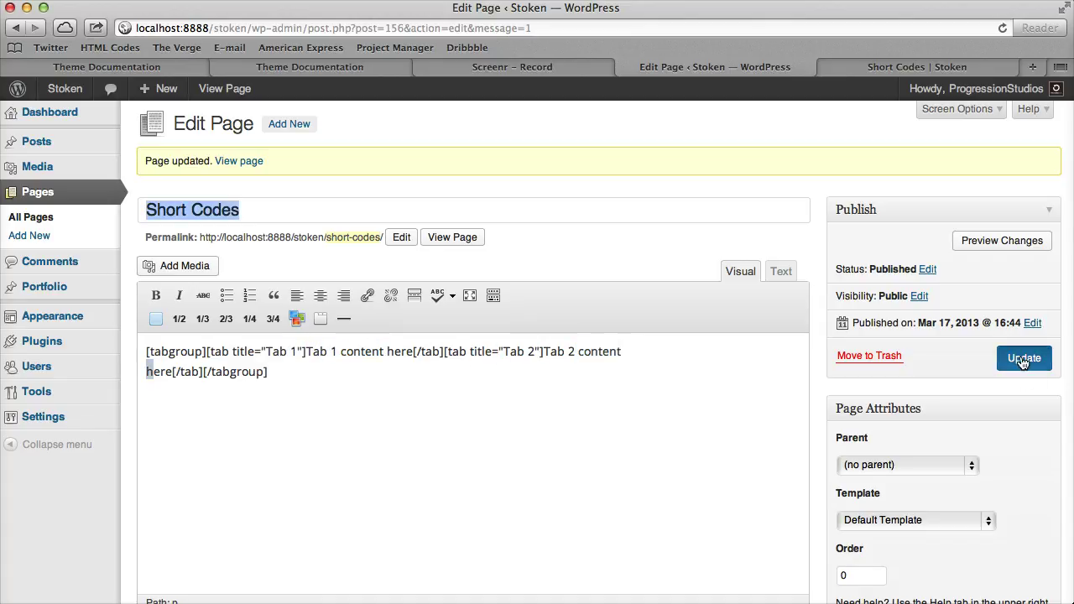
pyautogui.click(917, 66)
pyautogui.click(1000, 29)
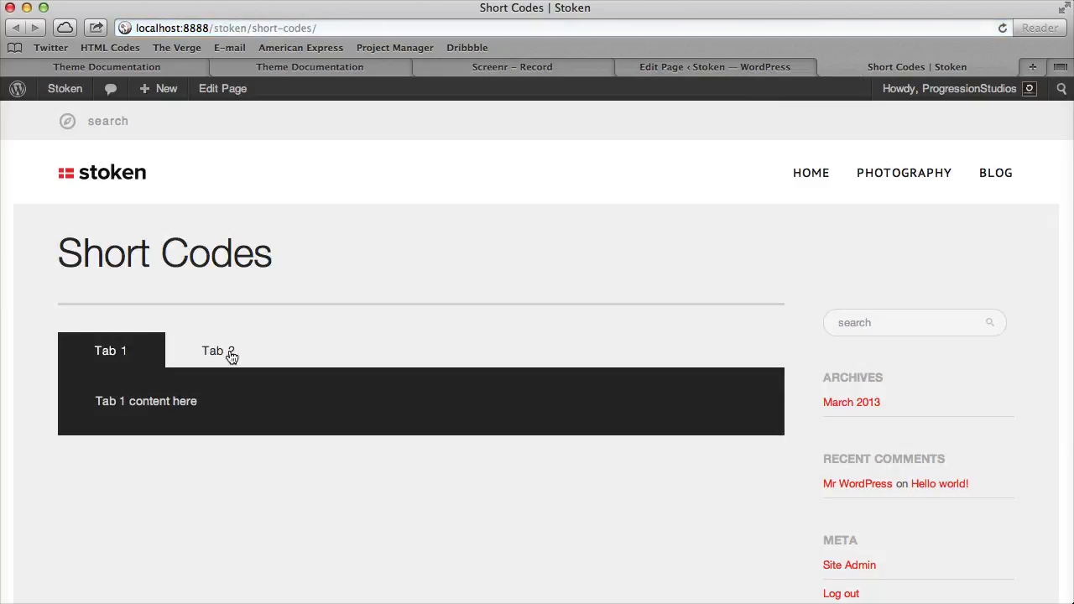
pyautogui.click(232, 356)
pyautogui.click(125, 352)
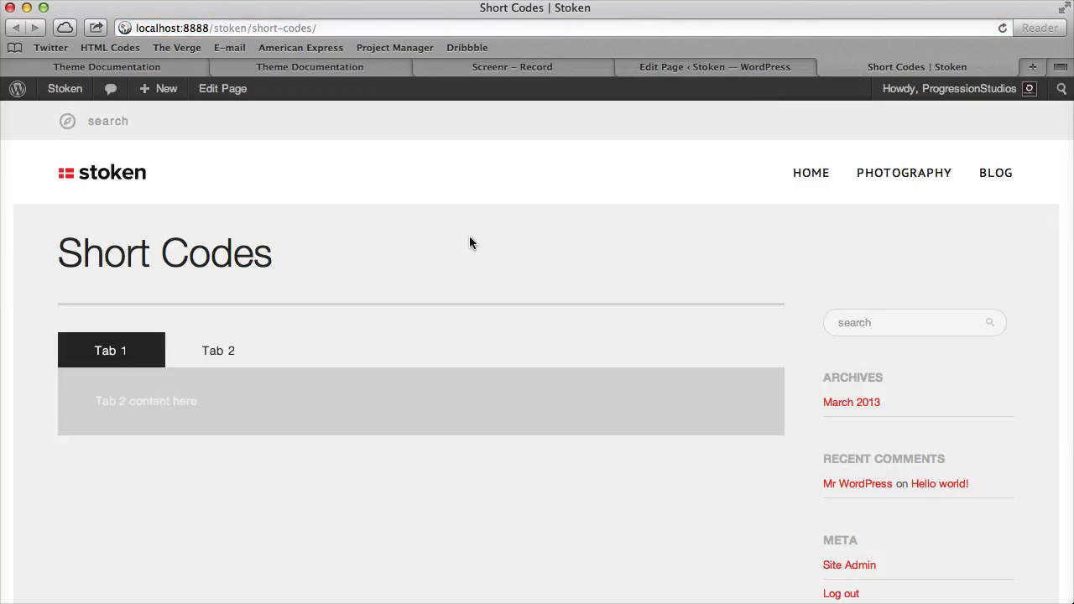
# Return to the page editor and duplicate the Tab 2 short code just before the closing tabgroup tag.
pyautogui.click(660, 67)
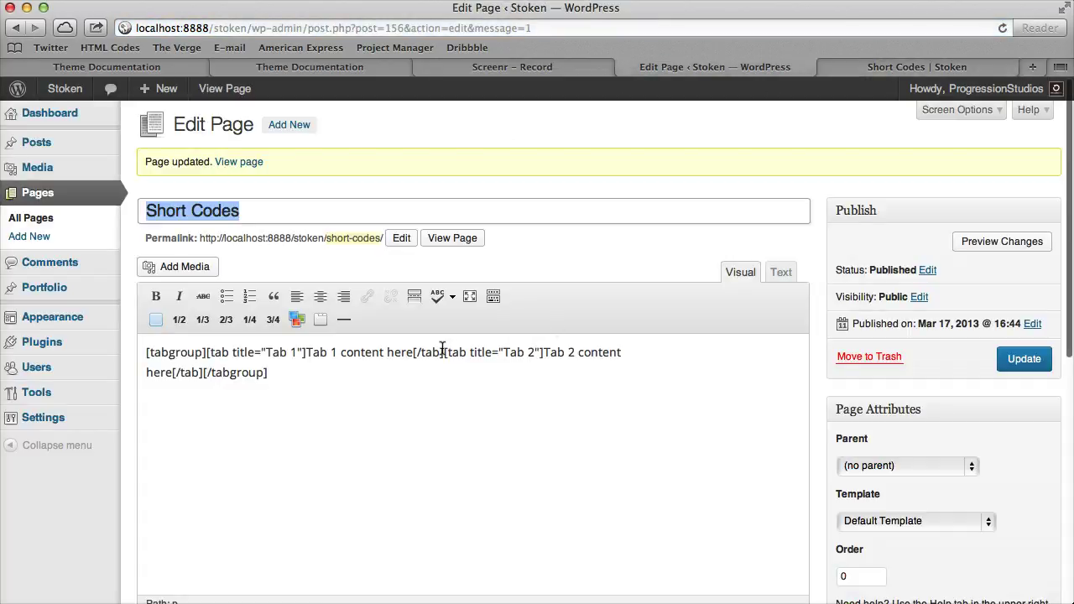
pyautogui.moveTo(444, 351); pyautogui.dragTo(206, 374)
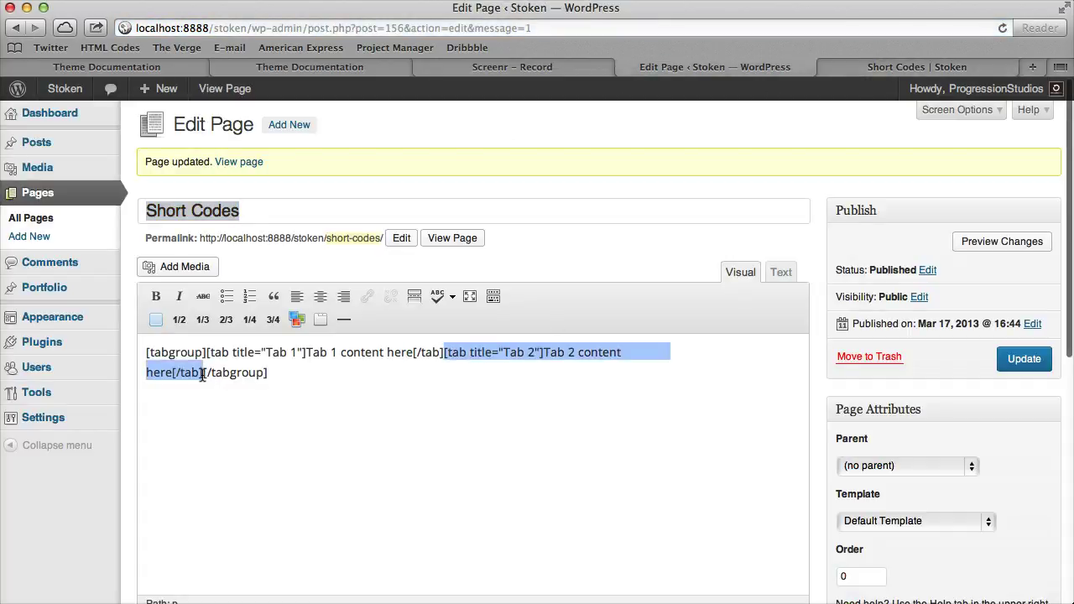
pyautogui.press('super+c')
pyautogui.press('Right')
pyautogui.press('super+v')
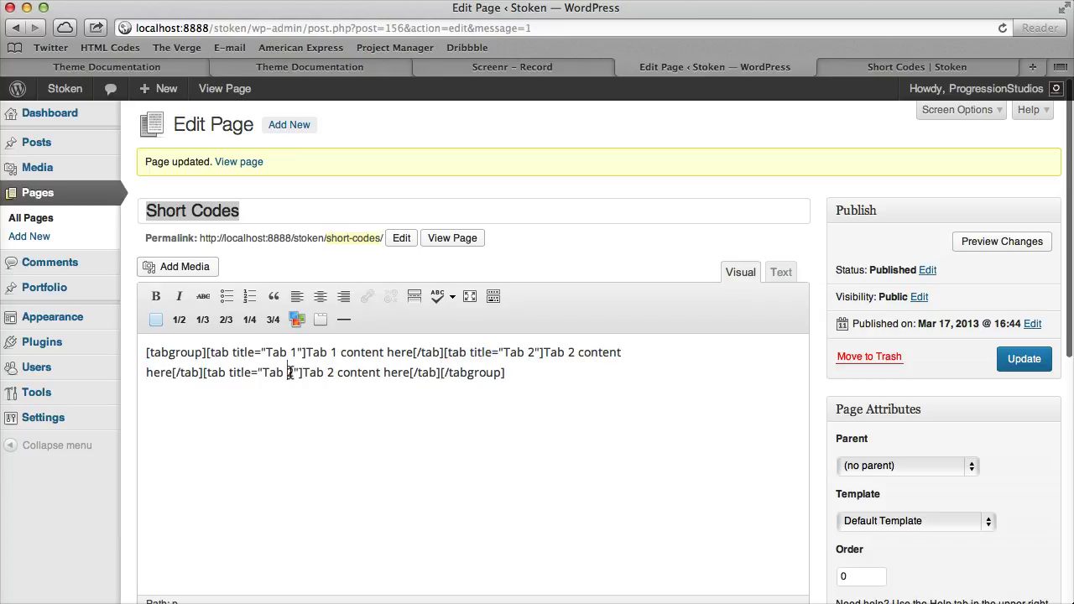
# Set the third tab's title to "Another Tab" and change the number in its content to 3.
pyautogui.press('BackSpace')
pyautogui.press('BackSpace')
pyautogui.press('BackSpace')
pyautogui.press('BackSpace')
pyautogui.press('BackSpace')
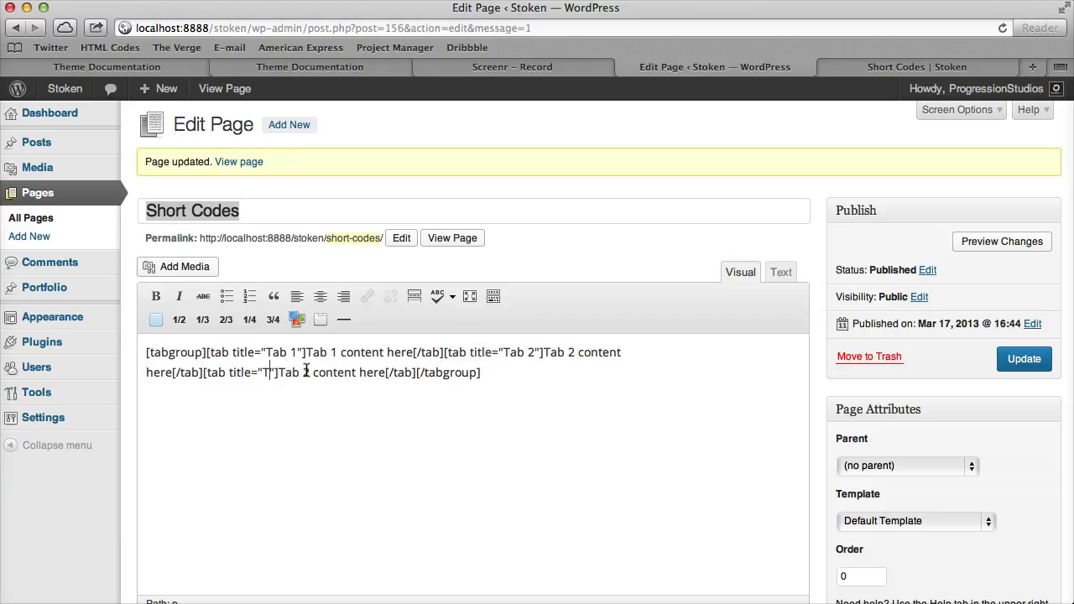
pyautogui.write('Another Tab')
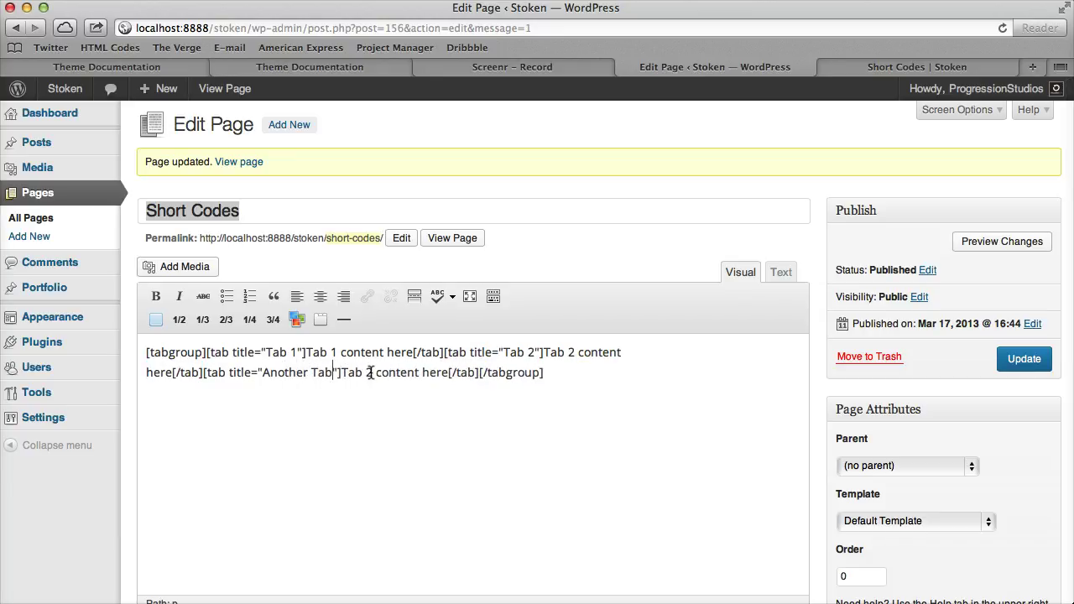
pyautogui.press('BackSpace')
pyautogui.write('3')
# Update the page and reload its published version to check the added third tab.
pyautogui.click(1027, 359)
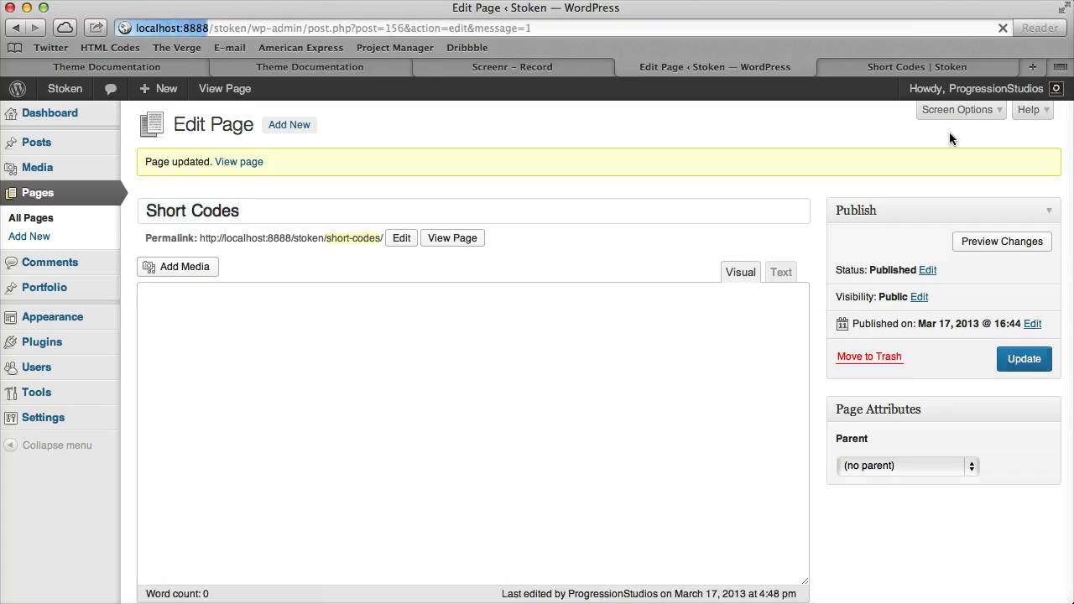
pyautogui.click(957, 64)
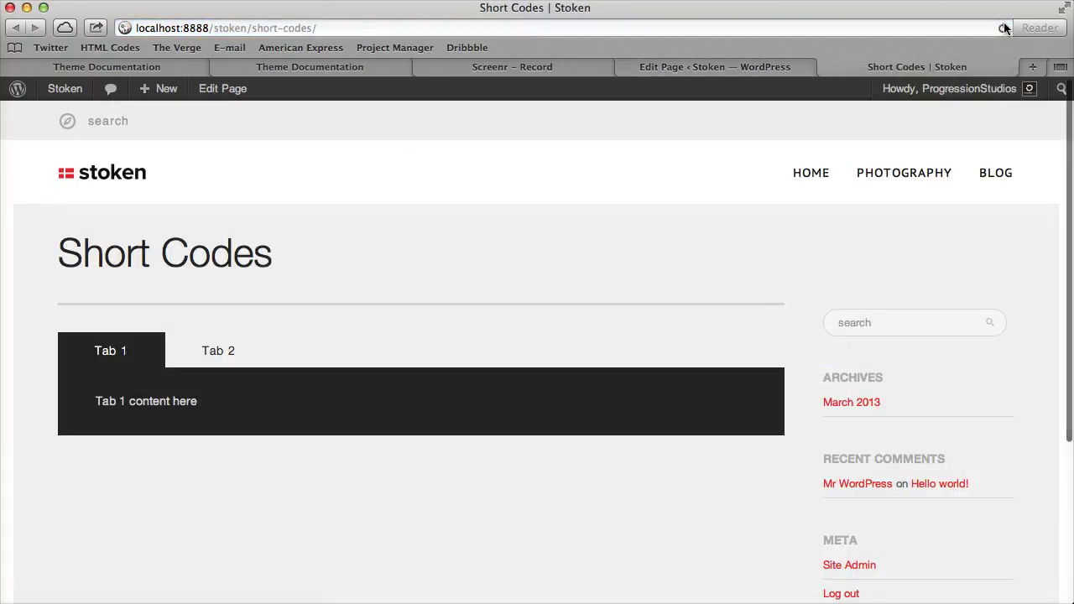
pyautogui.click(1003, 27)
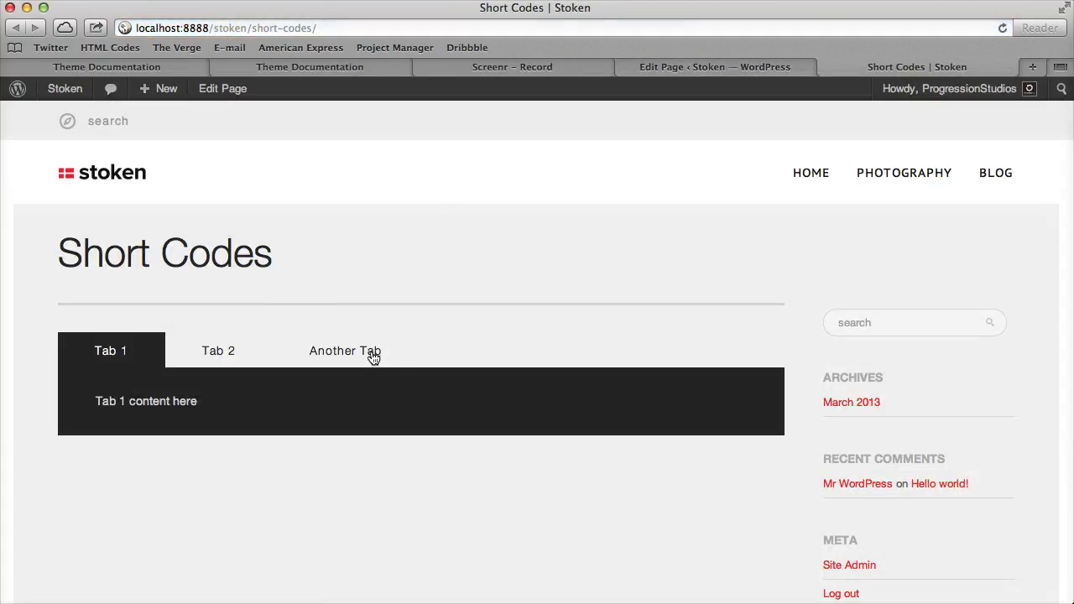
# Switch repeatedly among Another Tab, Tab 2 and Tab 1 on the published page to test the tab group, ending on Tab 1.
pyautogui.click(366, 353)
pyautogui.click(232, 356)
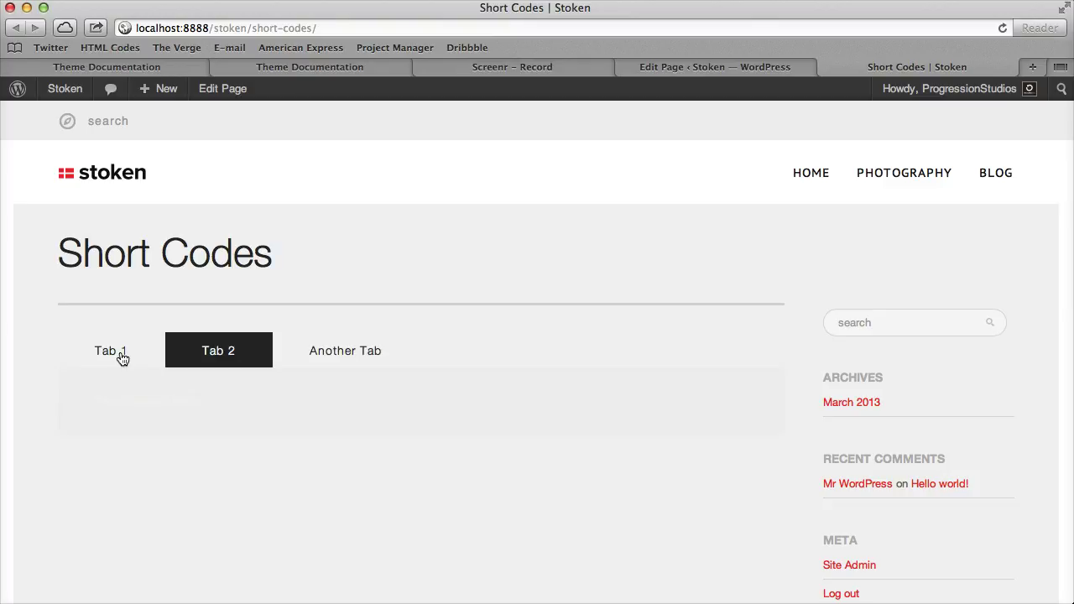
pyautogui.click(118, 354)
pyautogui.click(338, 352)
pyautogui.click(230, 355)
pyautogui.click(319, 357)
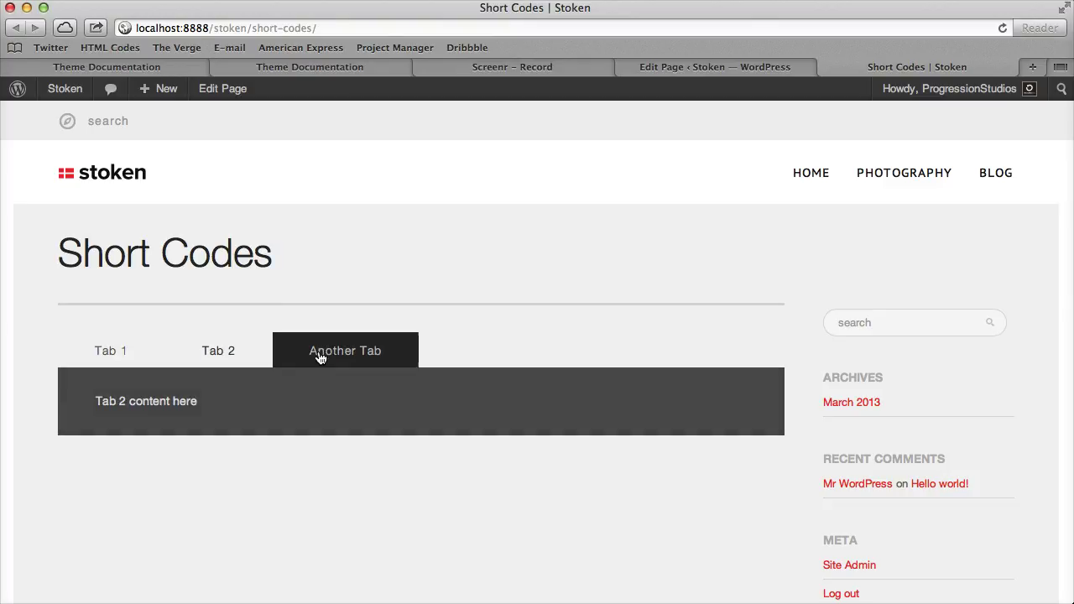
pyautogui.click(242, 358)
pyautogui.click(120, 353)
# Return to the page editor and insert a divider short code on a new line below the tabgroup code.
pyautogui.click(755, 67)
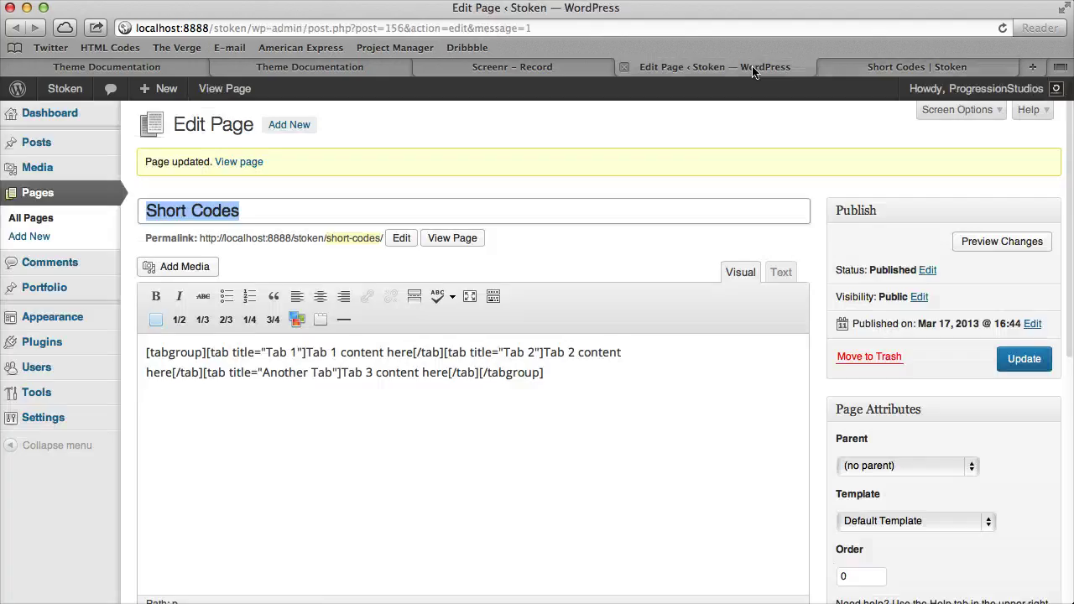
pyautogui.click(497, 411)
pyautogui.press('Return')
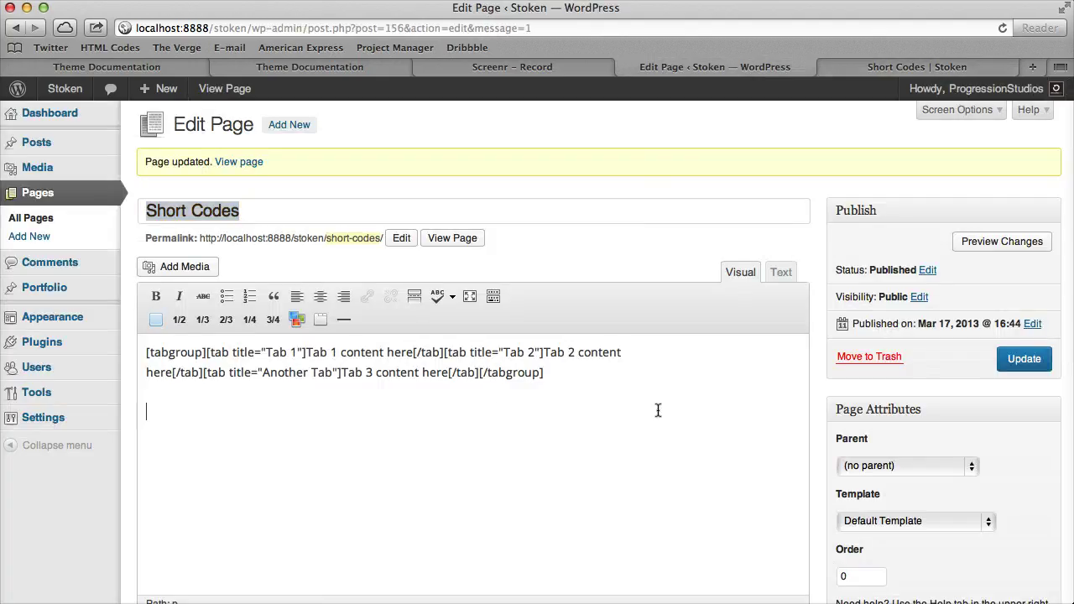
pyautogui.click(353, 324)
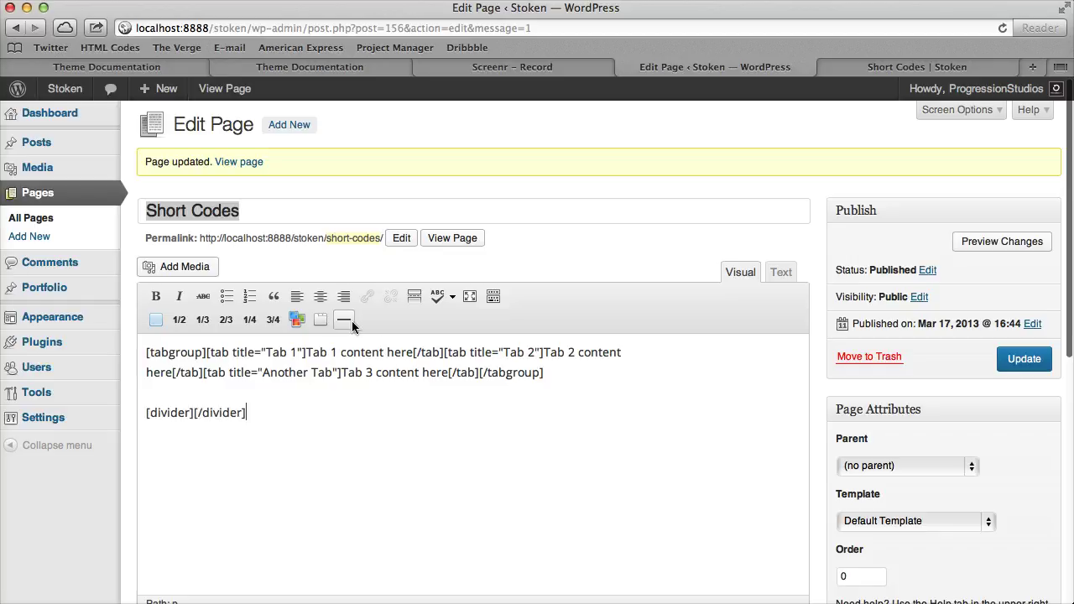
# Update the page and reload its published version to check the divider below the tab group.
pyautogui.click(1017, 366)
pyautogui.click(889, 67)
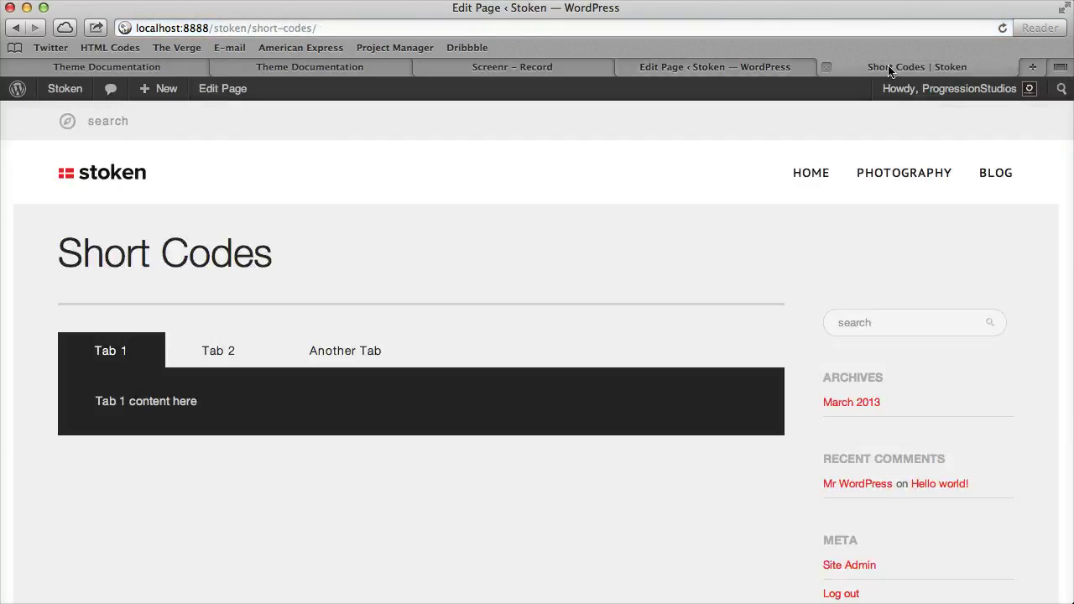
pyautogui.click(1002, 28)
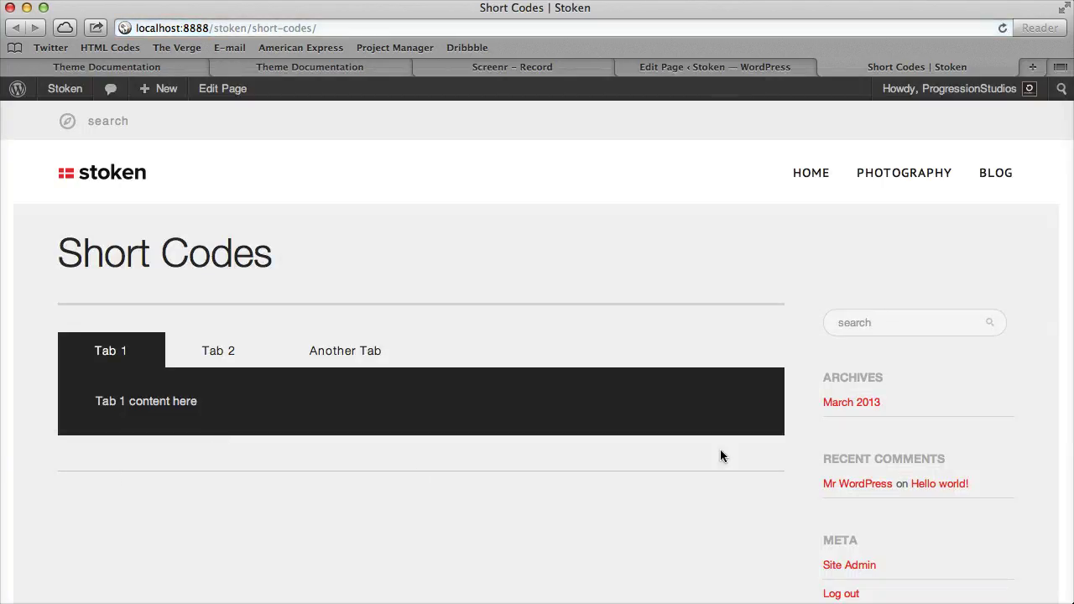
pyautogui.scroll(-5, 456, 461)
pyautogui.scroll(5, 456, 461)
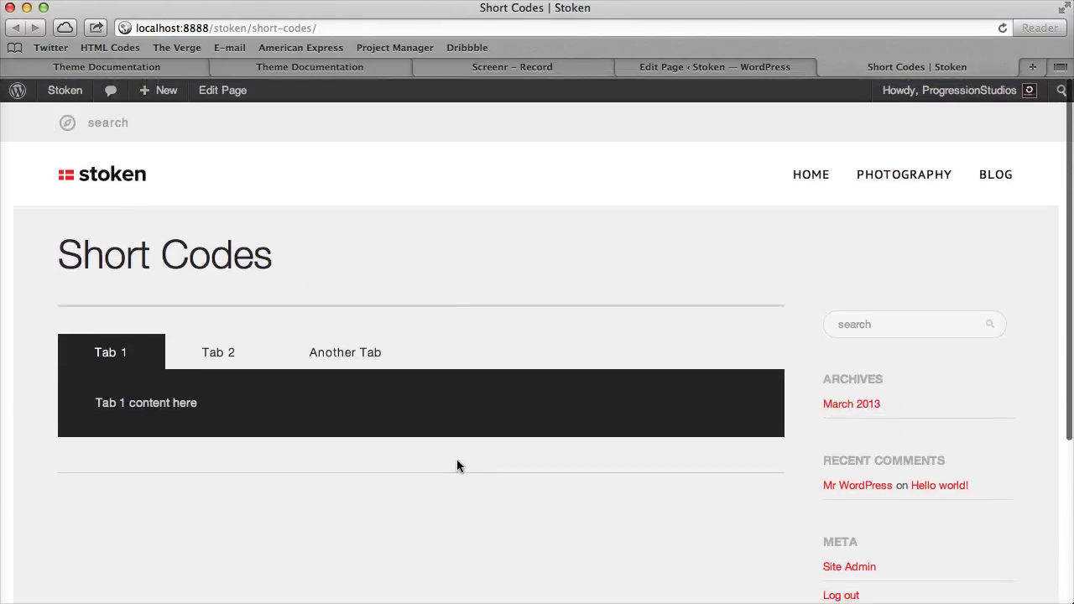